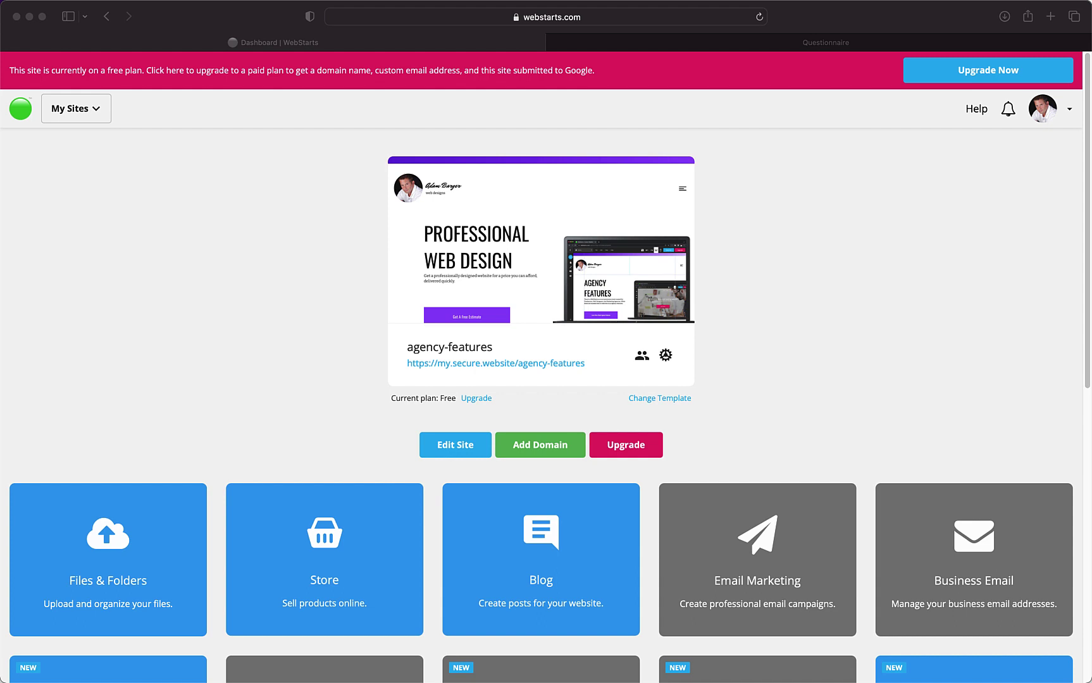
- Open the agency-features live site in a new tab and go to its Questionnaire page
{"action": "left_click", "coordinate": [548, 366]}
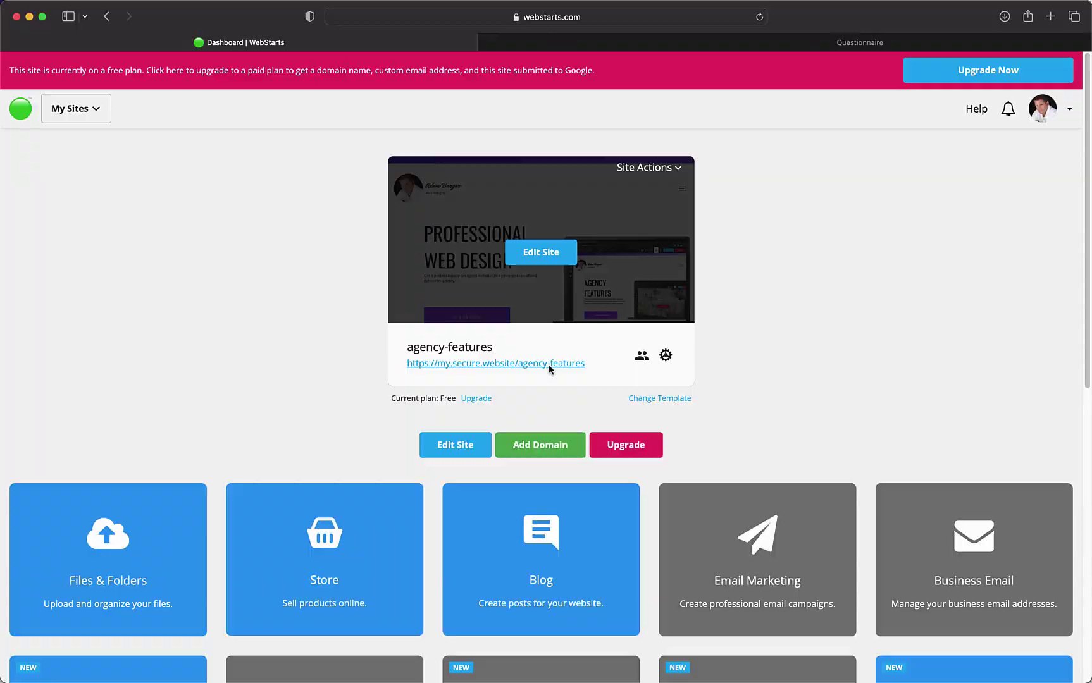
{"action": "left_click", "coordinate": [549, 364]}
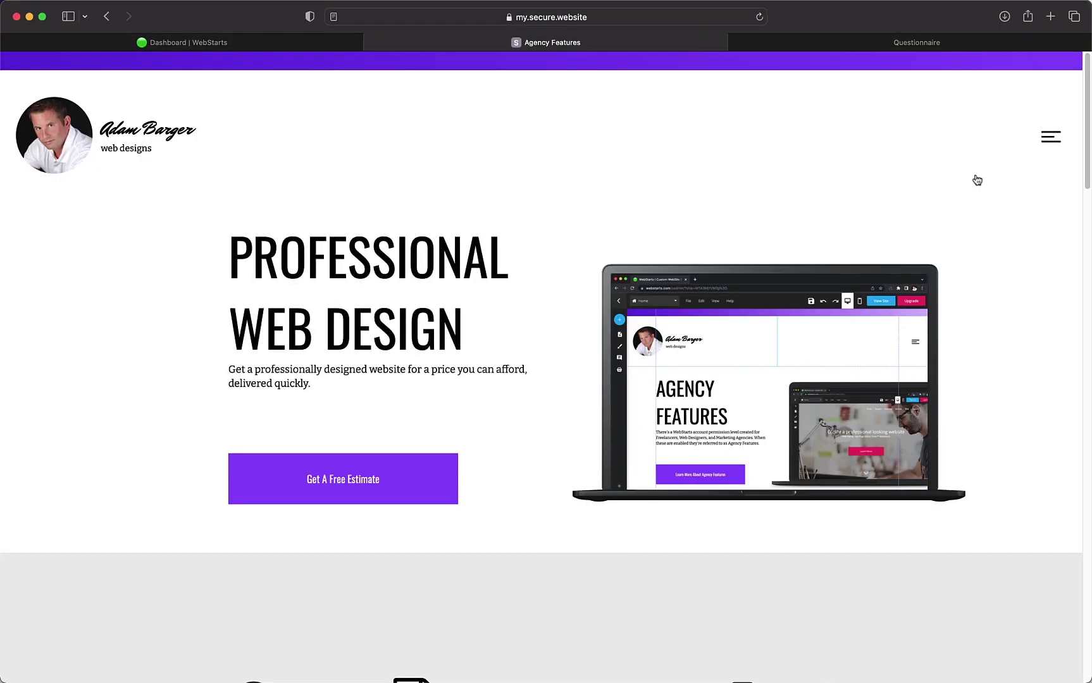
{"action": "left_click", "coordinate": [1052, 137]}
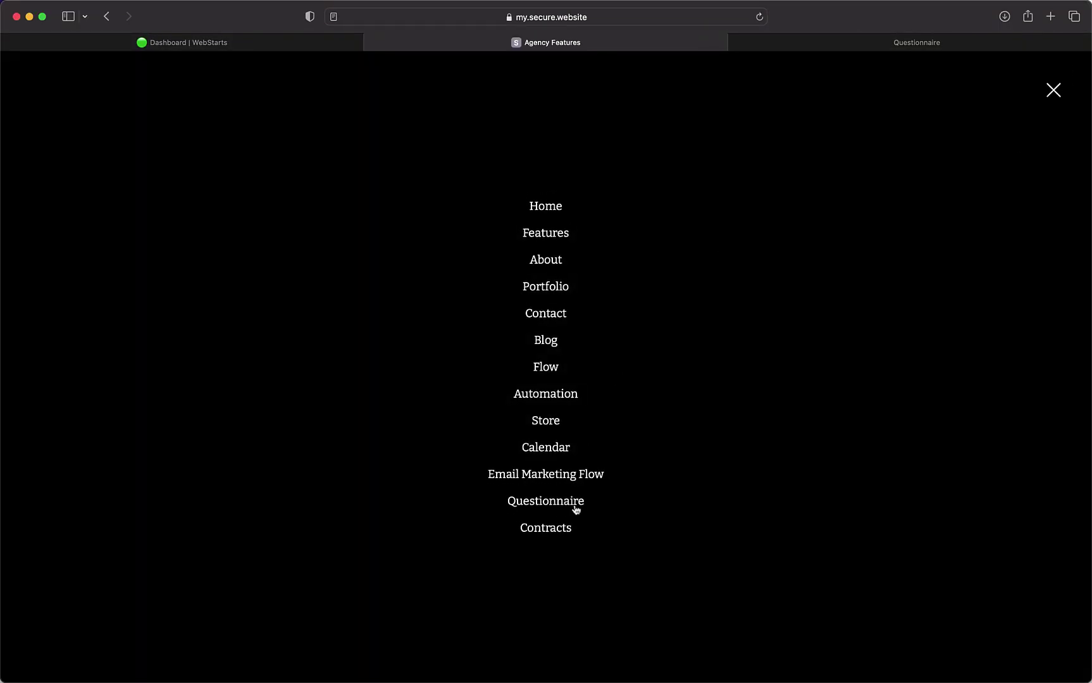
{"action": "left_click", "coordinate": [575, 506]}
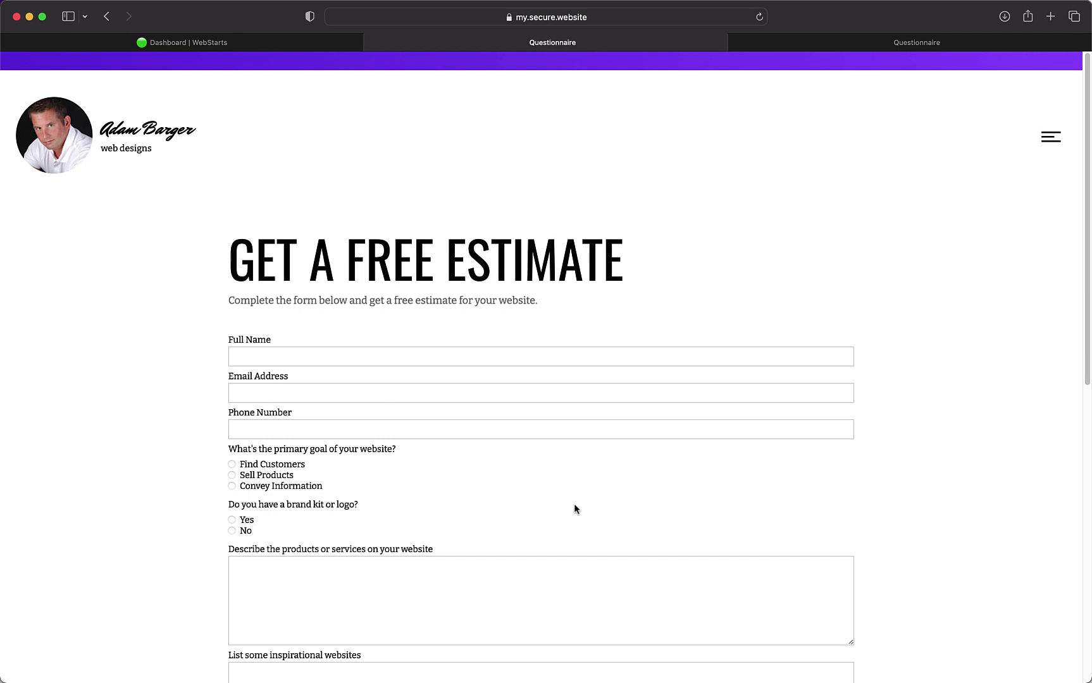
- Scroll down the free-estimate form and highlight the primary goal question text
{"action": "scroll", "coordinate": [672, 209], "scroll_direction": "down", "scroll_amount": 1}
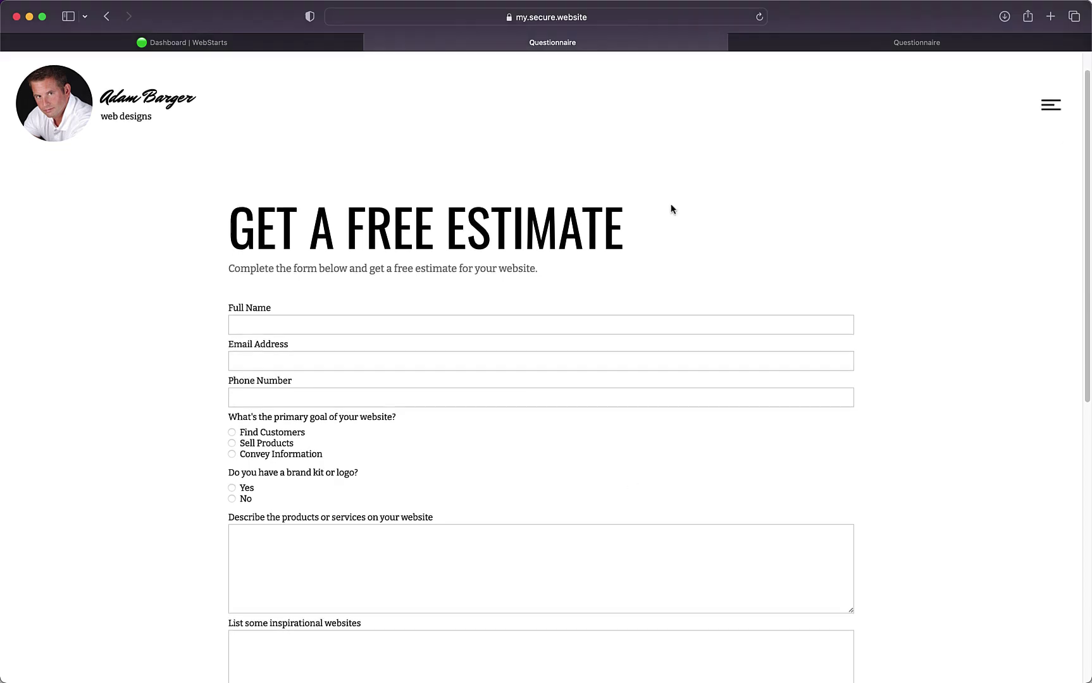
{"action": "scroll", "coordinate": [672, 209], "scroll_direction": "down", "scroll_amount": 10}
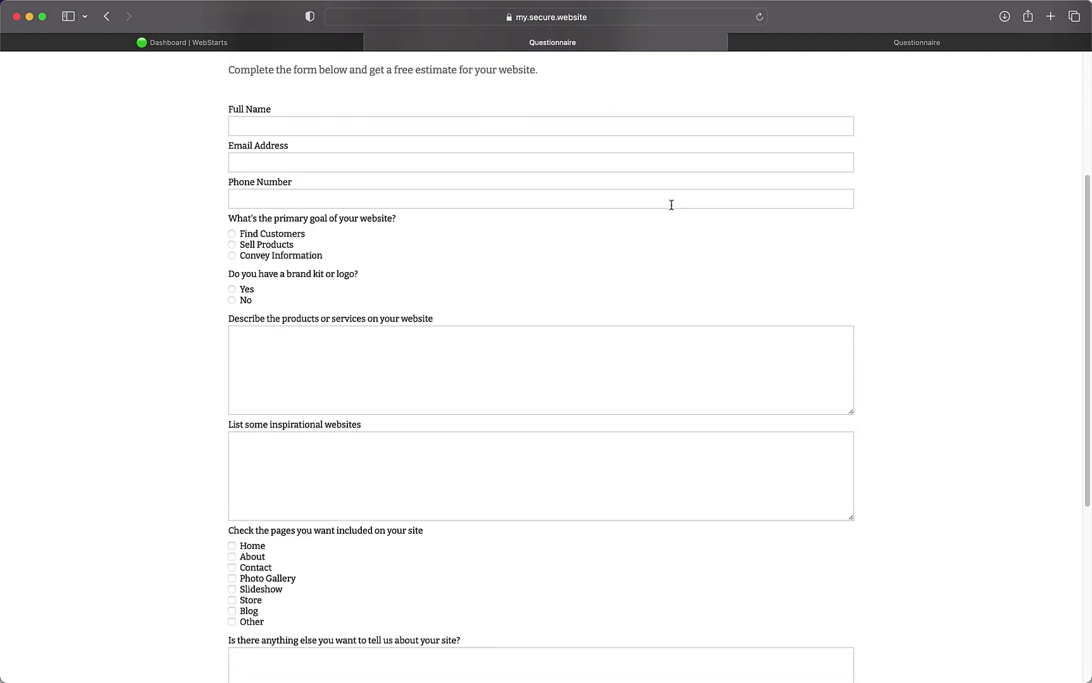
{"action": "scroll", "coordinate": [672, 209], "scroll_direction": "down", "scroll_amount": 1}
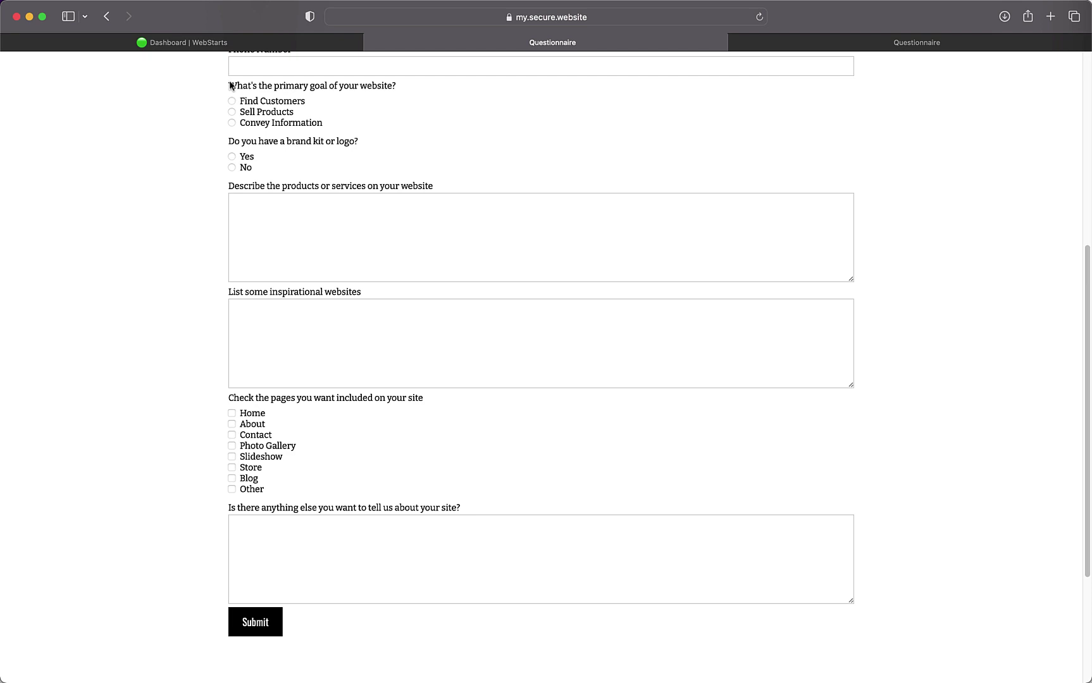
{"action": "left_click_drag", "start_coordinate": [229, 82], "coordinate": [408, 91]}
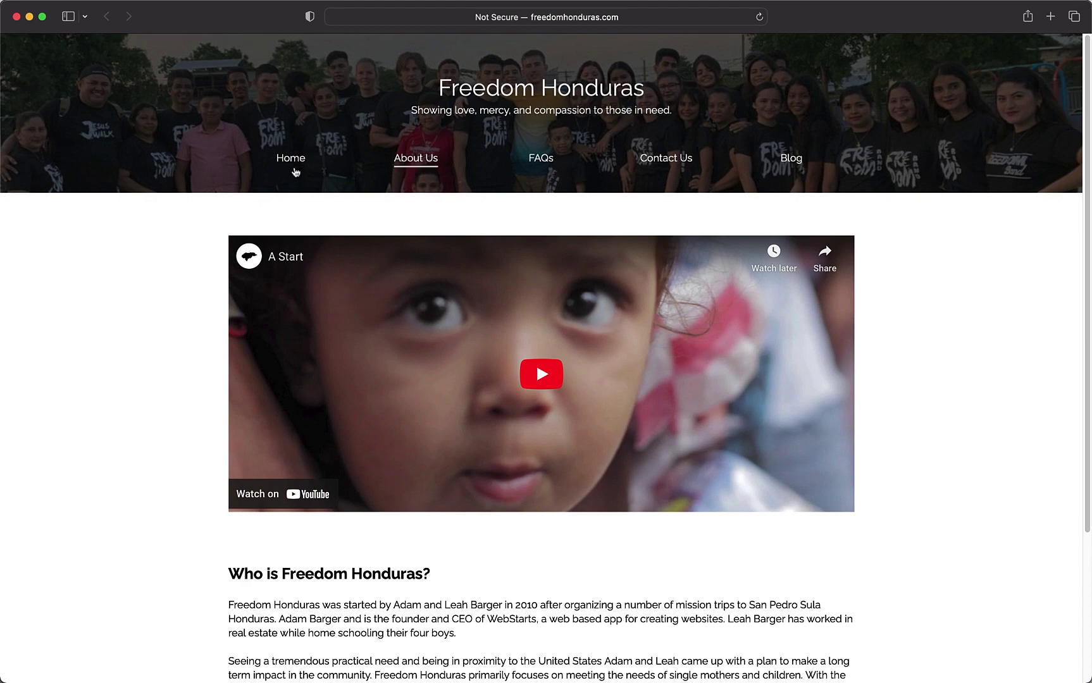
- Browse the Freedom Honduras About Us and FAQs pages, then the Fashion Store's HUGE SALE banner and shop page
{"action": "left_click", "coordinate": [408, 165]}
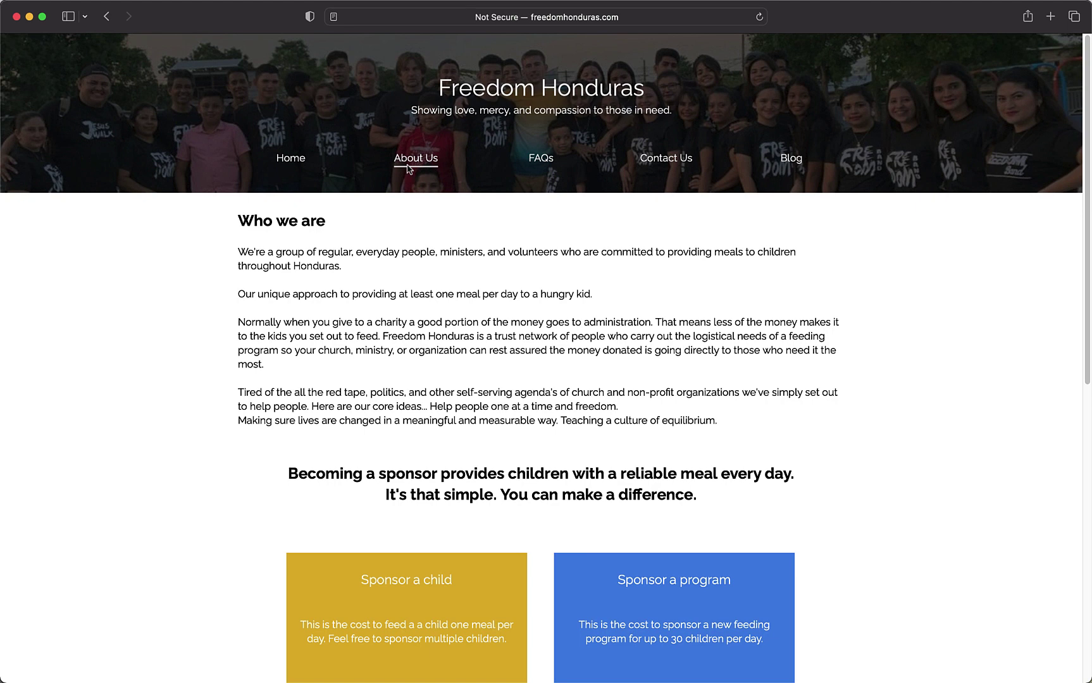
{"action": "left_click", "coordinate": [532, 163]}
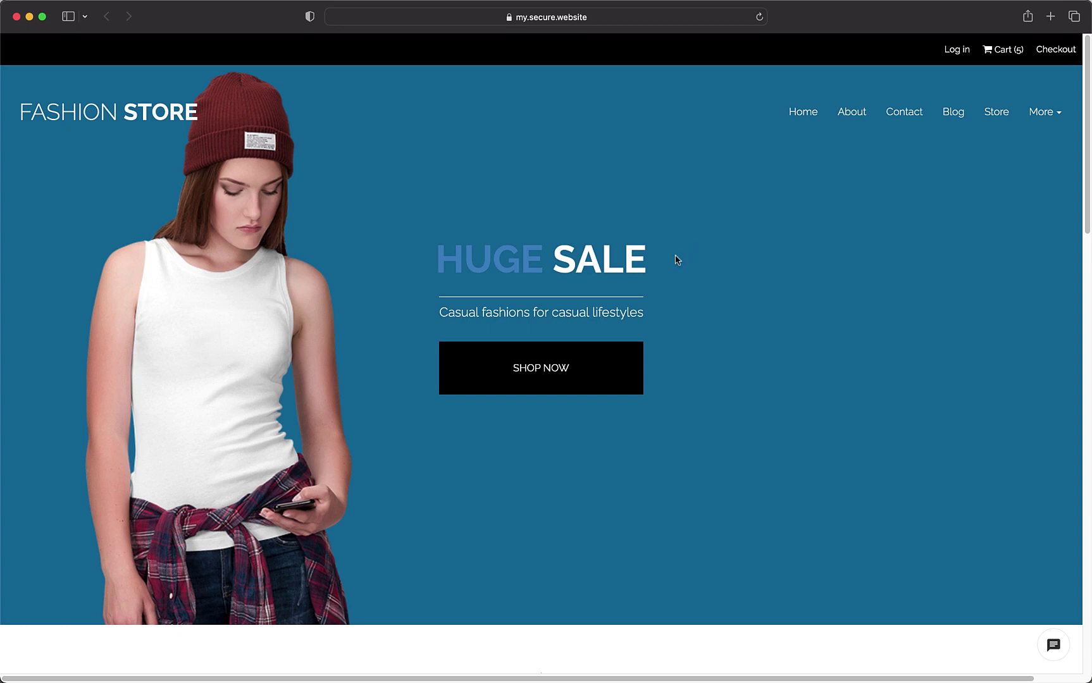
{"action": "left_click_drag", "start_coordinate": [676, 257], "coordinate": [447, 265]}
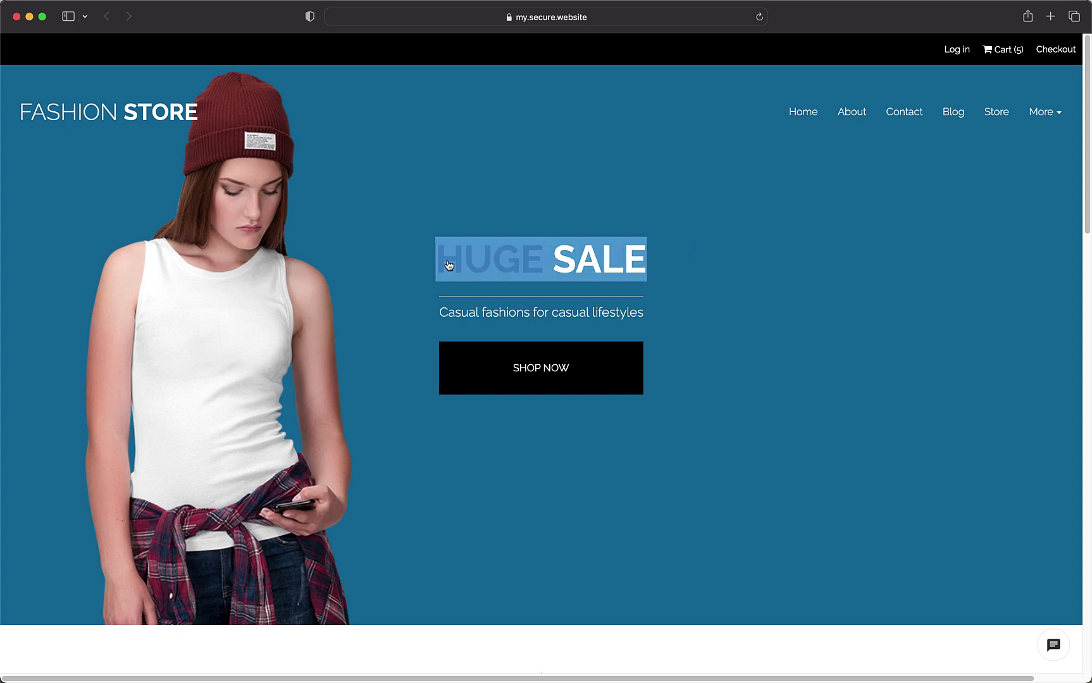
{"action": "left_click", "coordinate": [429, 279]}
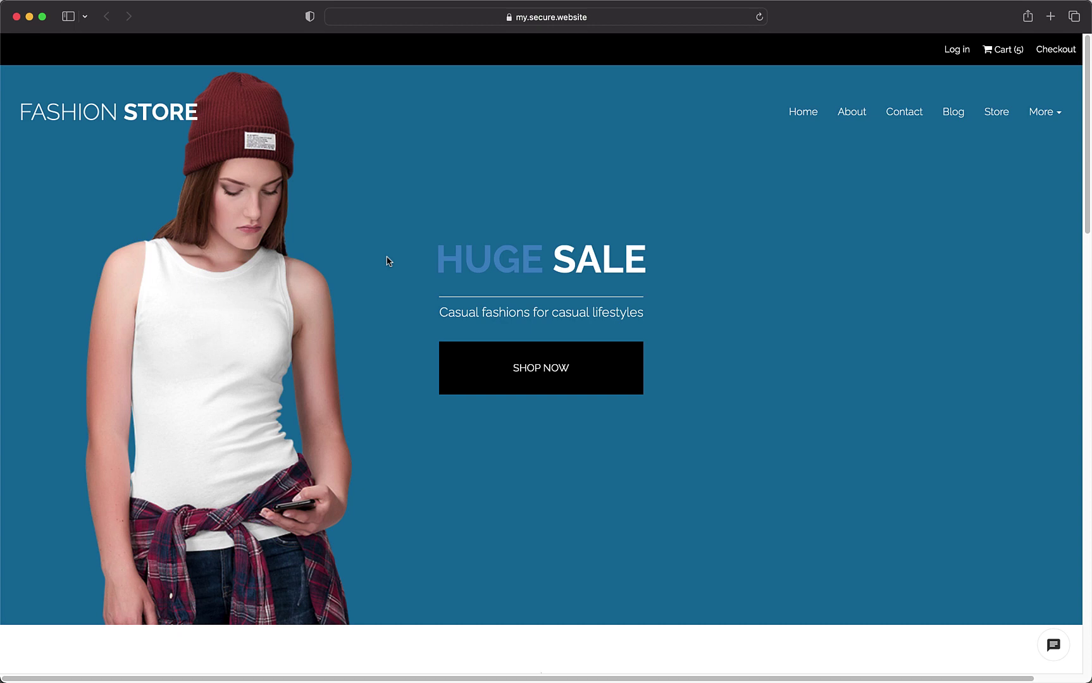
{"action": "left_click", "coordinate": [542, 371]}
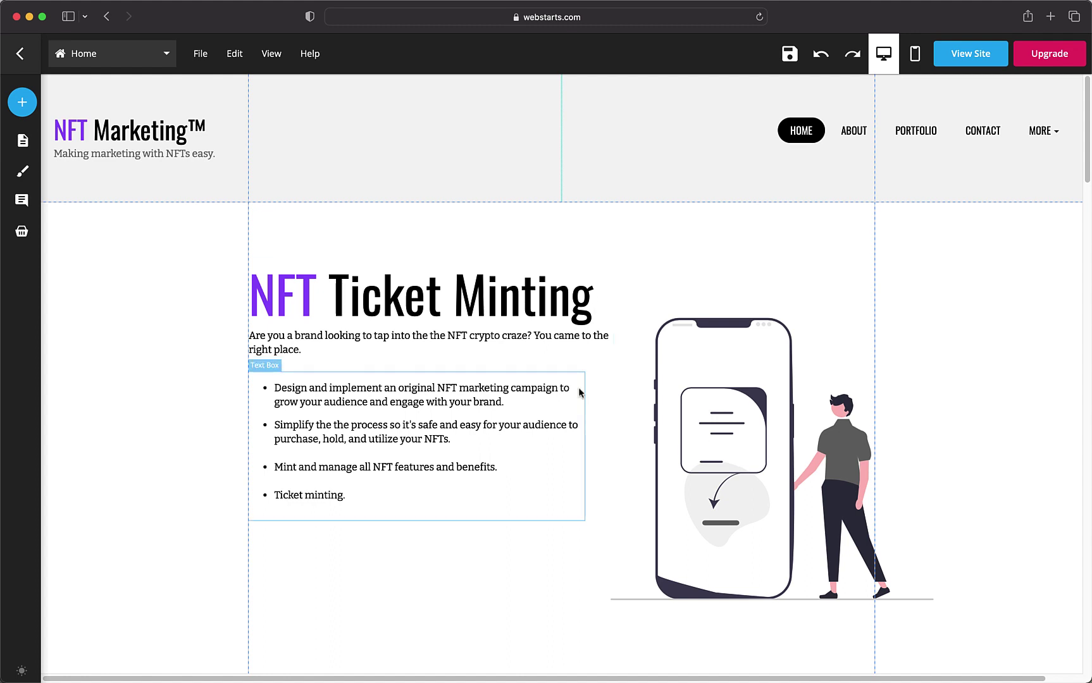
- Scroll down through the NFT Marketing Home page content
{"action": "scroll", "coordinate": [582, 396], "scroll_direction": "down", "scroll_amount": 5}
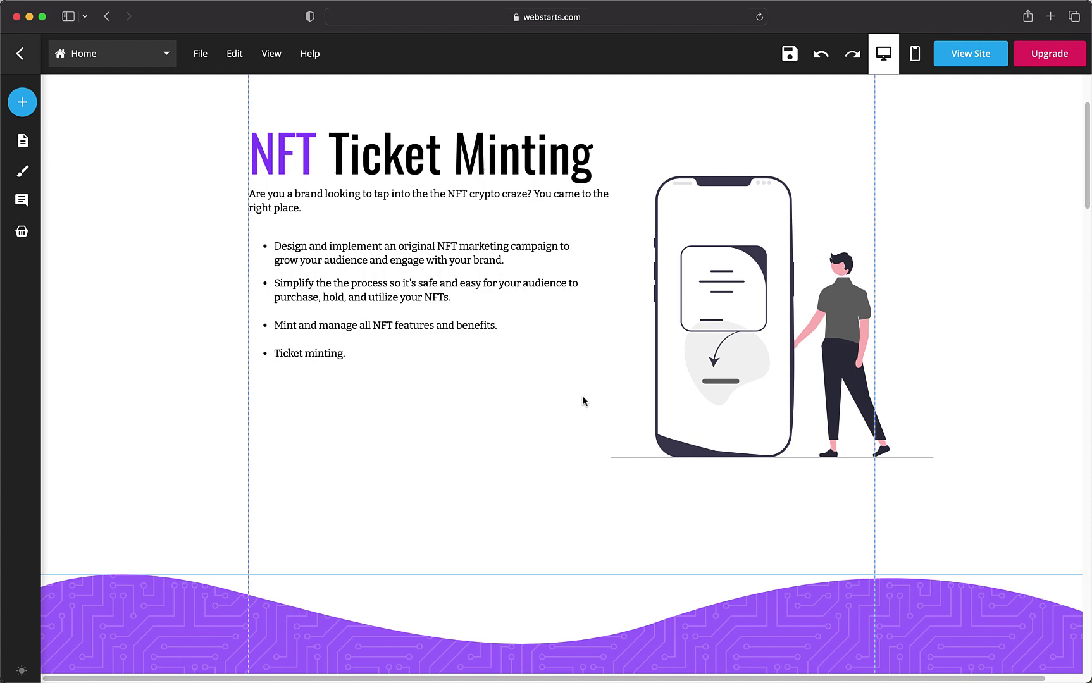
{"action": "scroll", "coordinate": [583, 398], "scroll_direction": "down", "scroll_amount": 10}
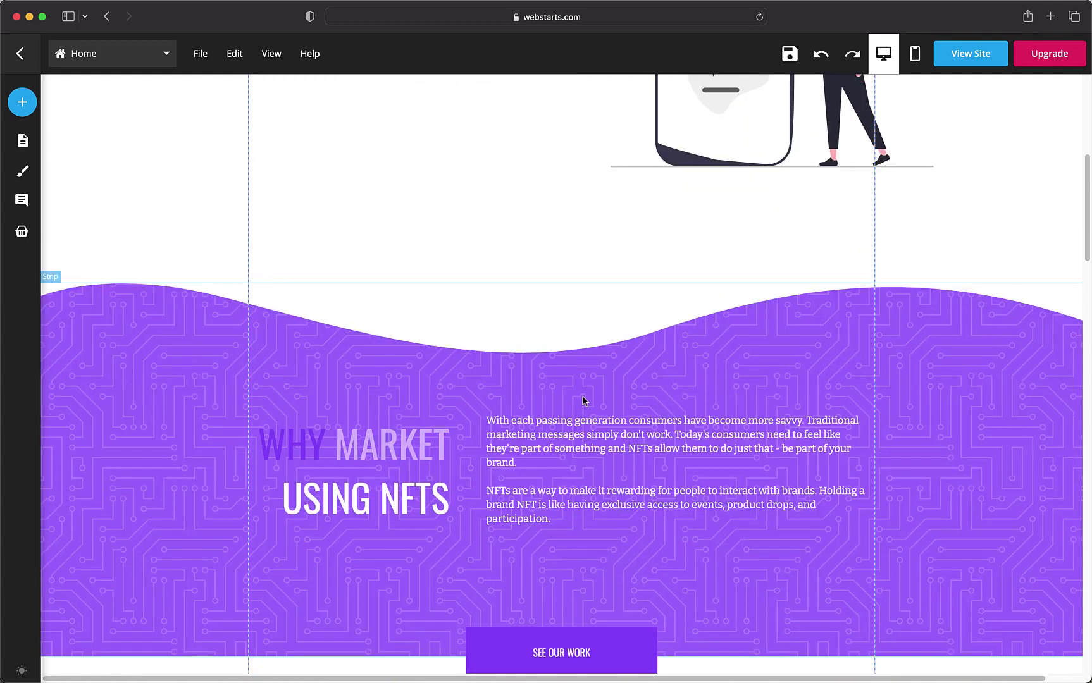
{"action": "scroll", "coordinate": [583, 400], "scroll_direction": "down", "scroll_amount": 9}
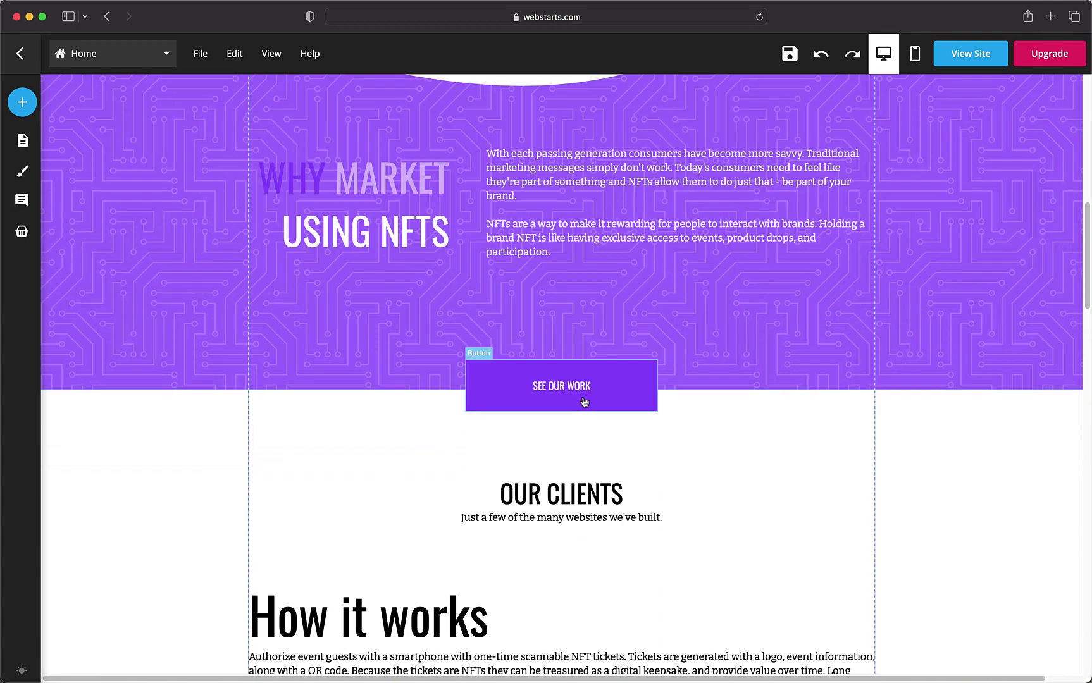
{"action": "scroll", "coordinate": [584, 402], "scroll_direction": "down", "scroll_amount": 10}
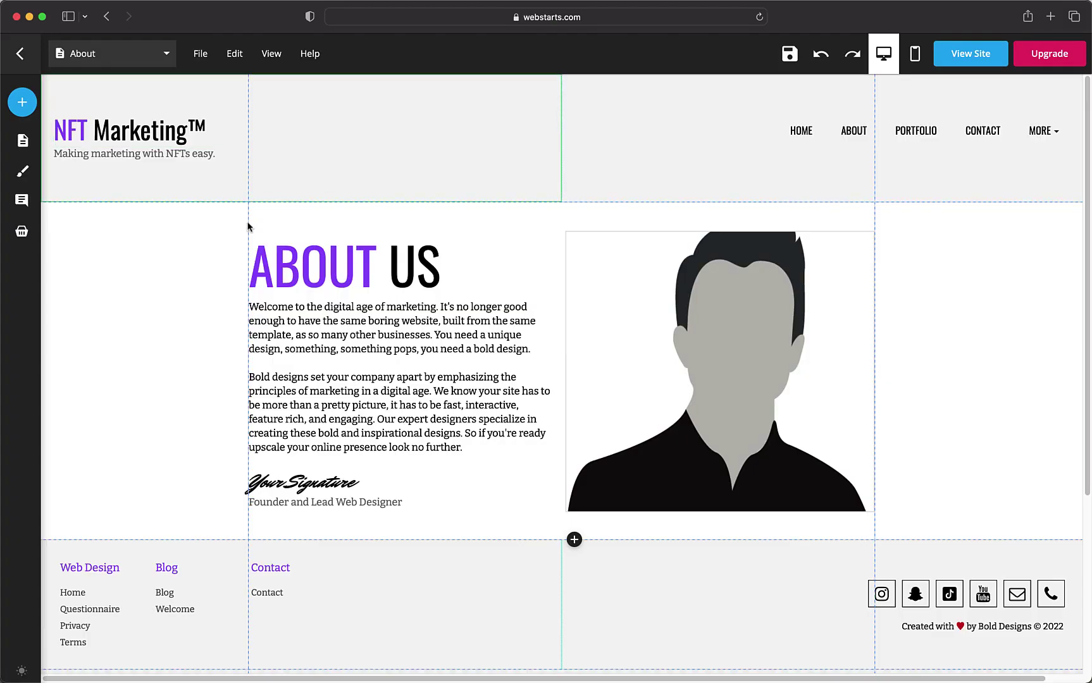
- Switch the editor to the Contact page, then to the FAQs page
{"action": "left_click", "coordinate": [178, 62]}
{"action": "key", "text": "Down"}
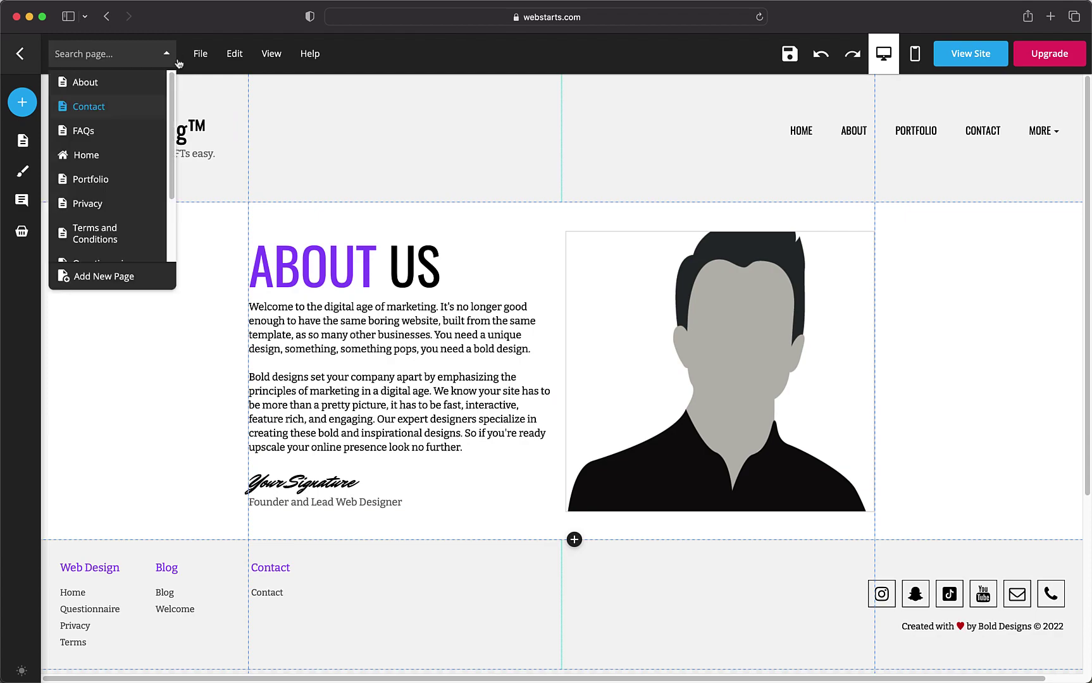
{"action": "key", "text": "Return"}
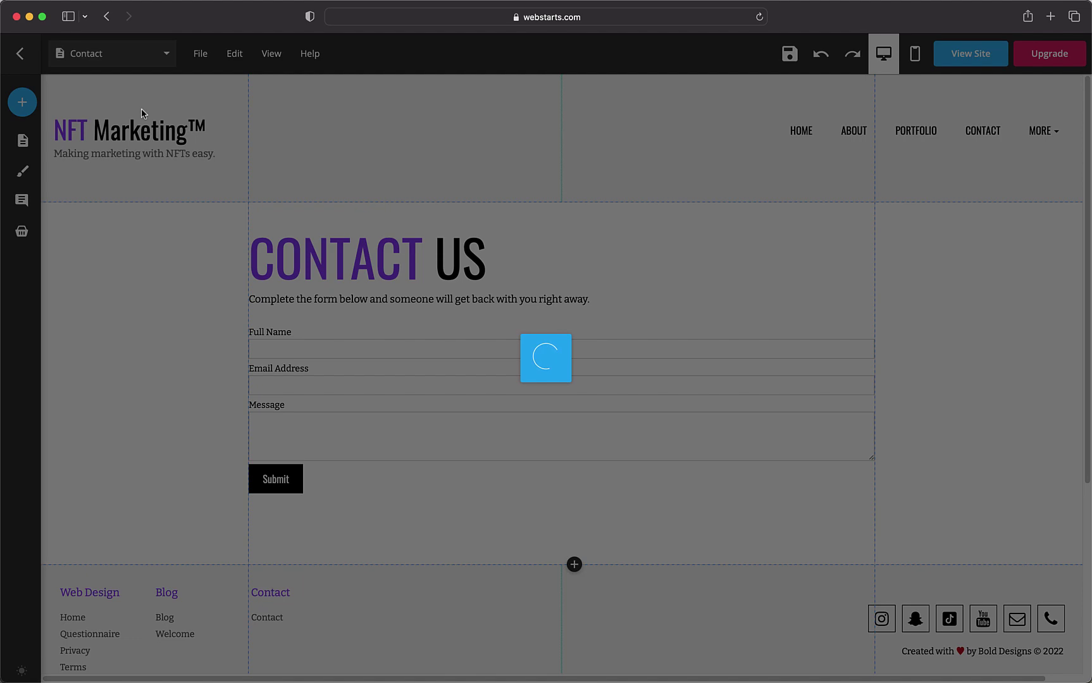
{"action": "key", "text": "Down"}
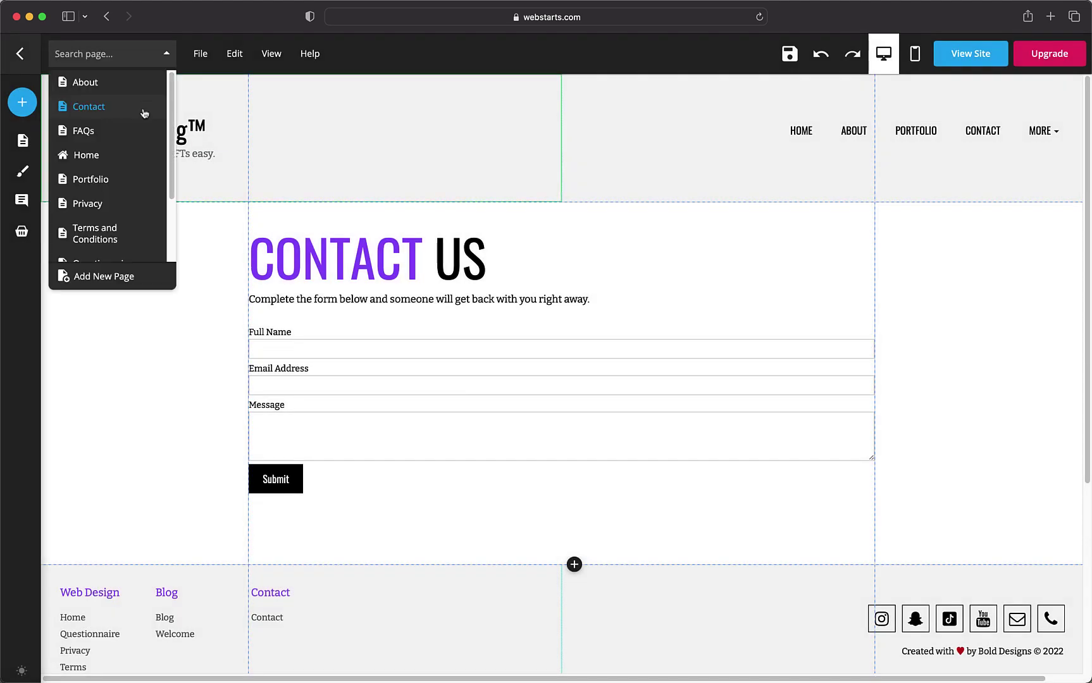
{"action": "left_click", "coordinate": [137, 131]}
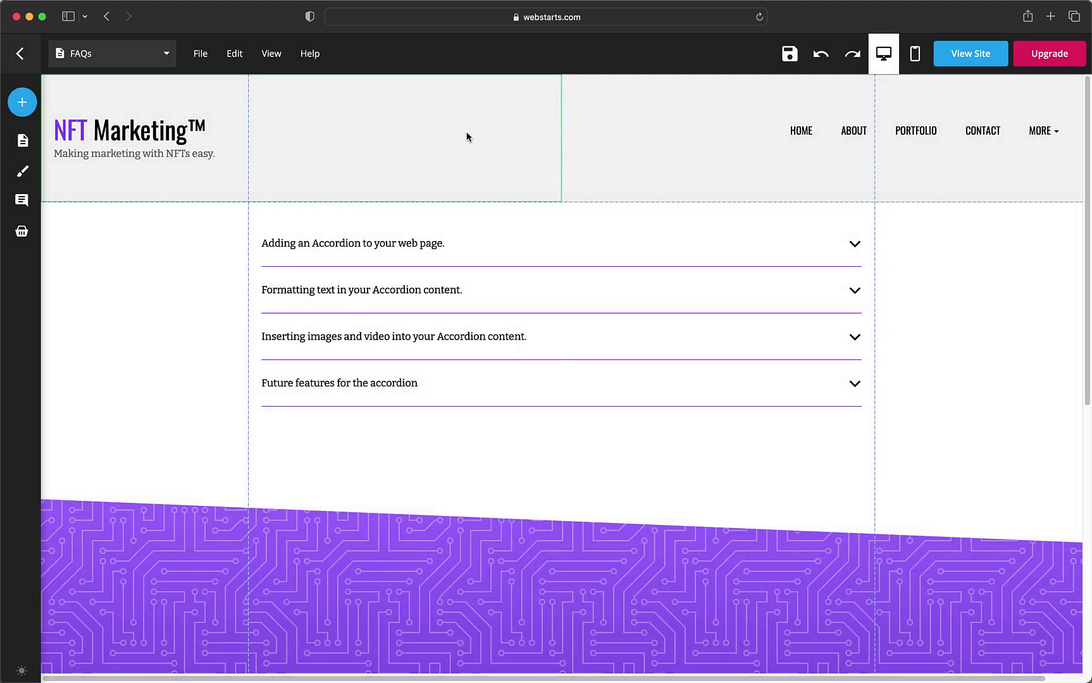
{"action": "mouse_move", "coordinate": [1033, 132]}
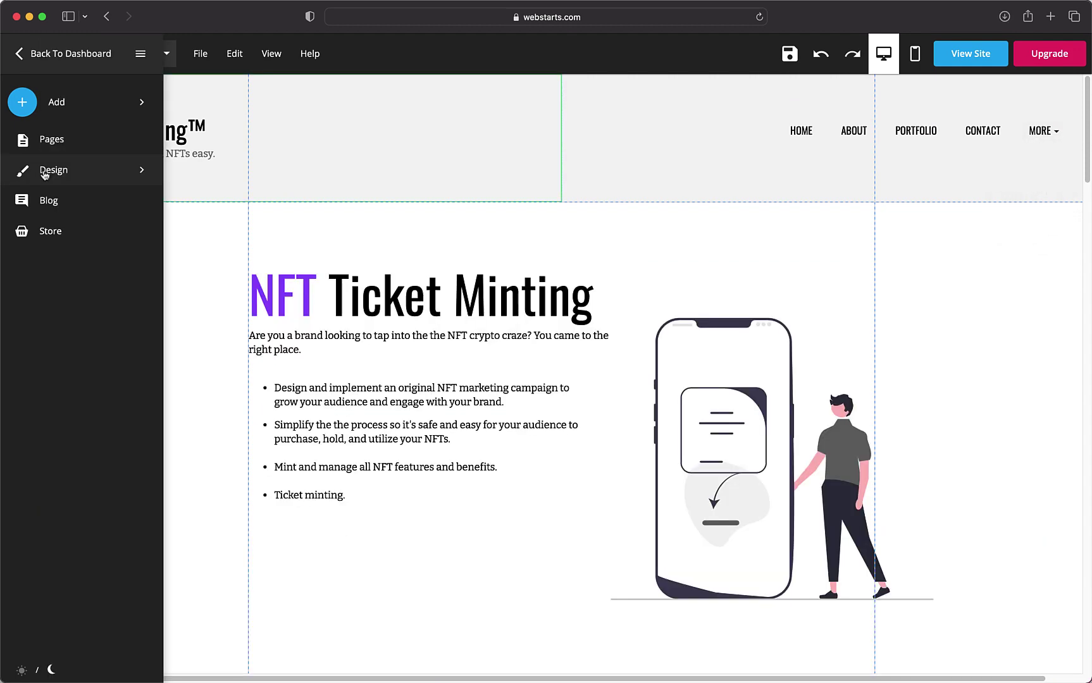
- Pick a new palette under Site Styles > Color Scheme and apply it to the whole website
{"action": "left_click", "coordinate": [45, 172]}
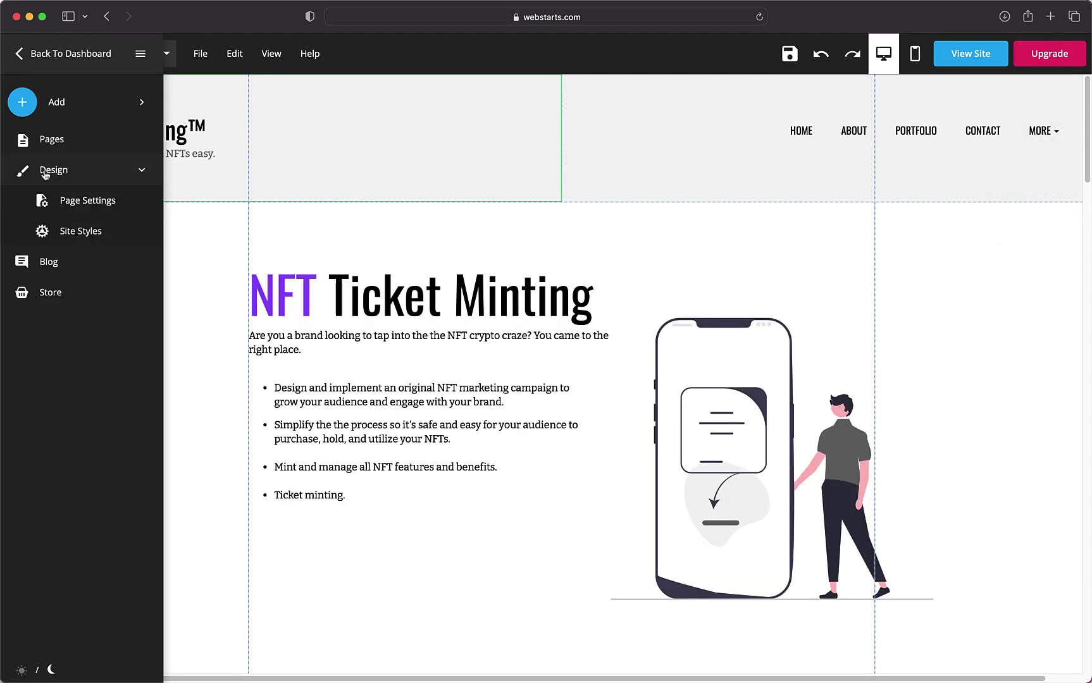
{"action": "left_click", "coordinate": [58, 229]}
{"action": "left_click", "coordinate": [286, 510]}
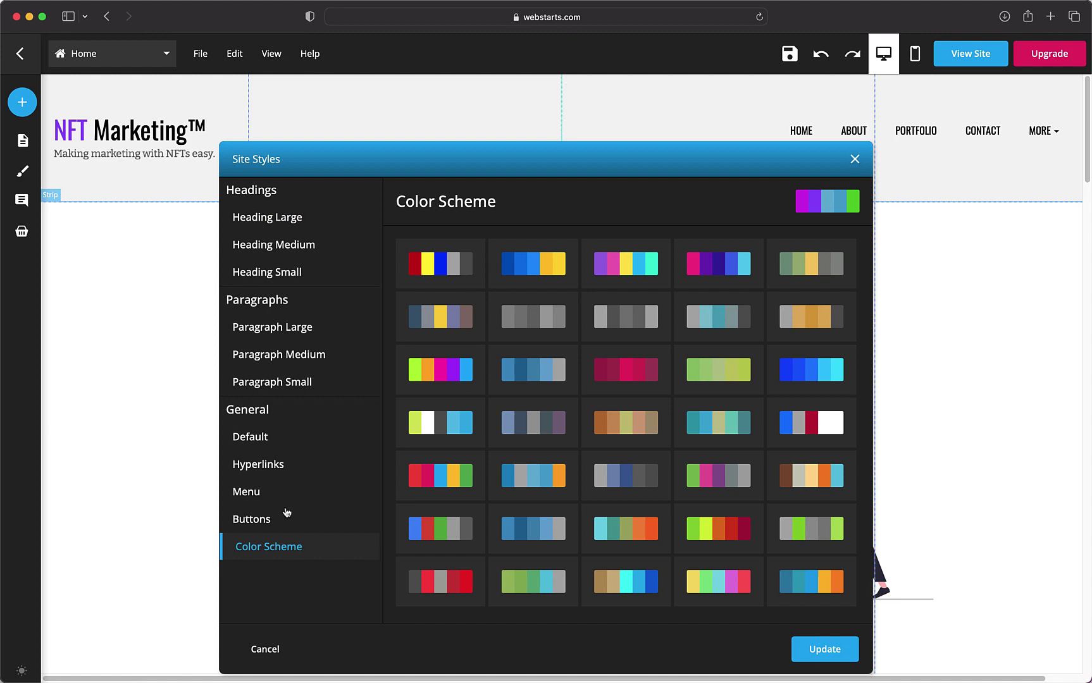
{"action": "left_click", "coordinate": [825, 649]}
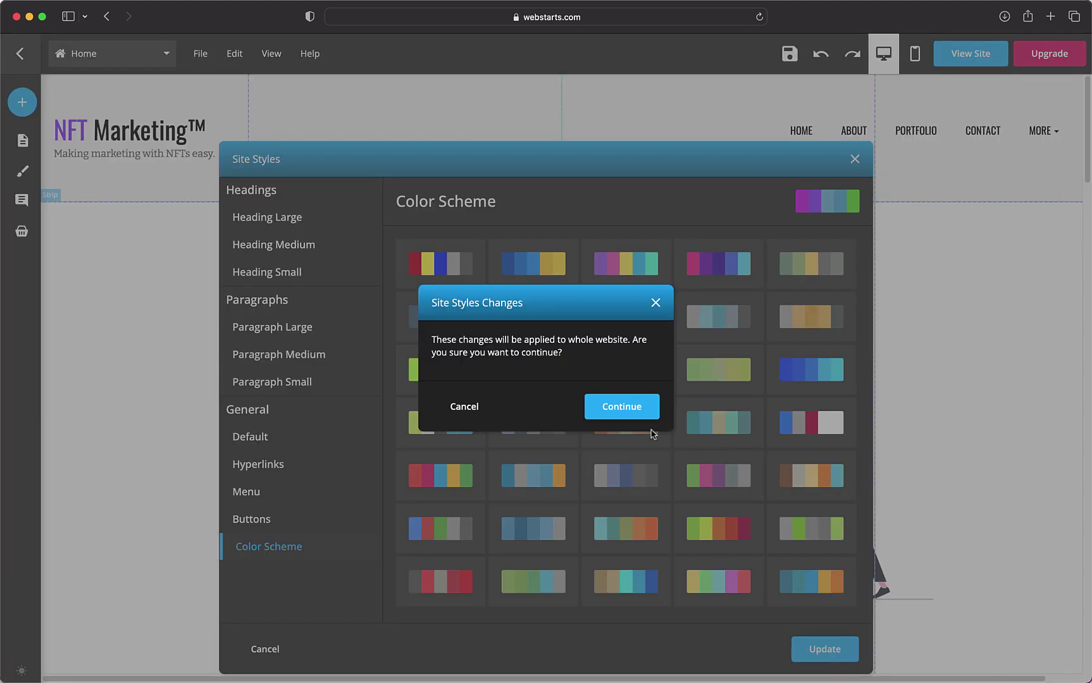
{"action": "left_click", "coordinate": [646, 410]}
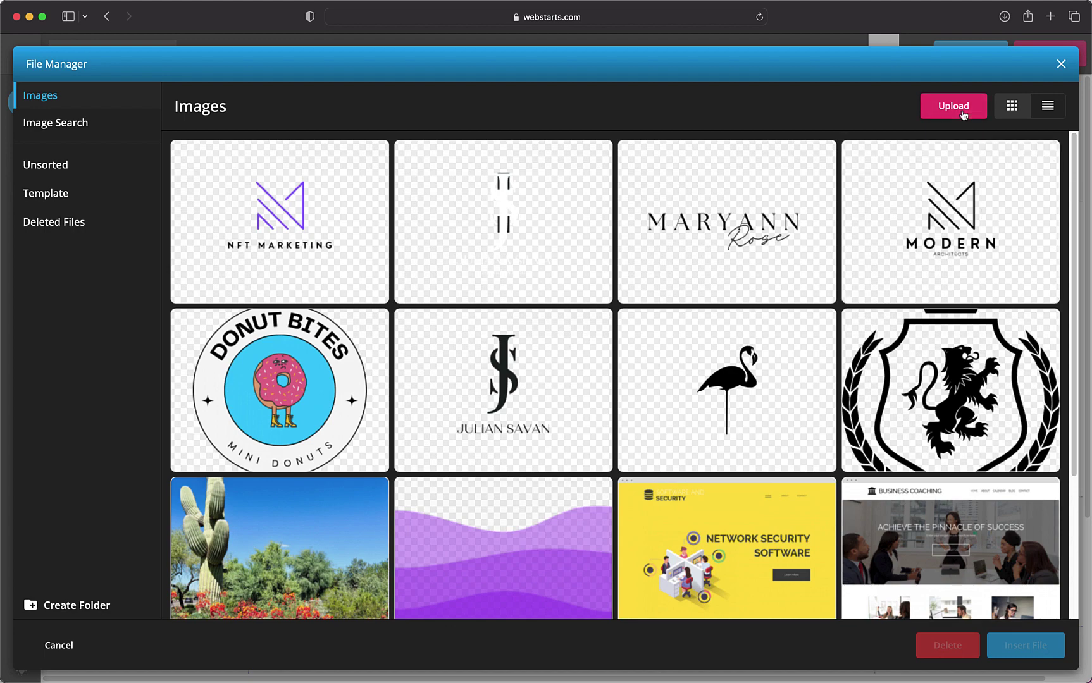
- Preview the logo files 2.png, 3.png and 4.png in Quick Look from the upload chooser
{"action": "left_click", "coordinate": [963, 114]}
{"action": "left_click", "coordinate": [523, 200]}
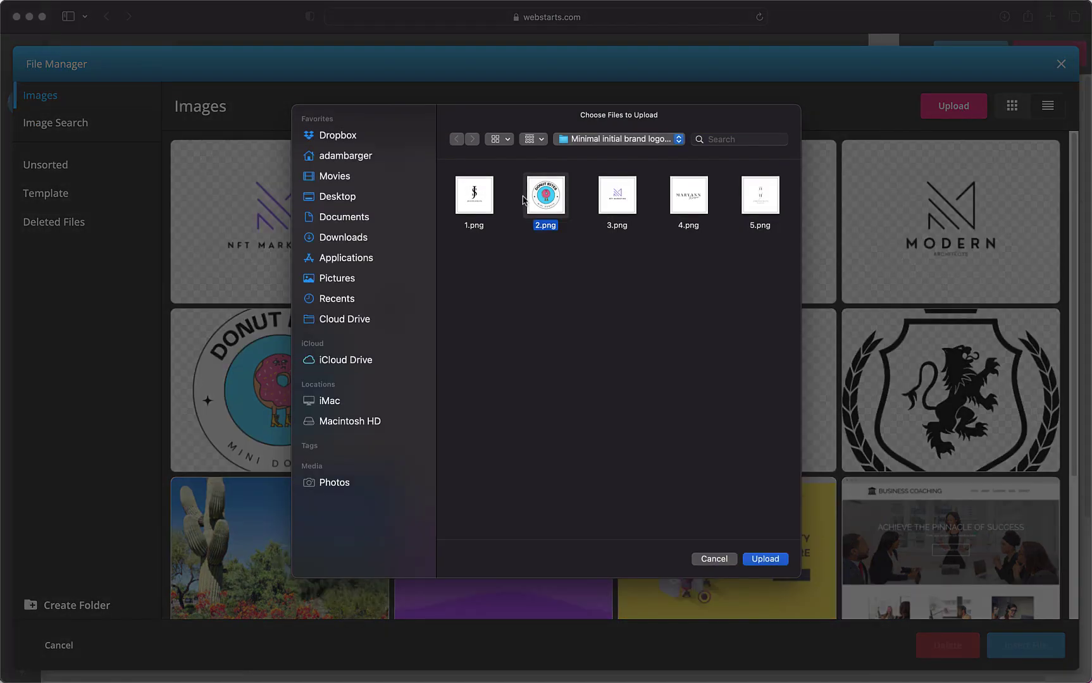
{"action": "key", "text": "space"}
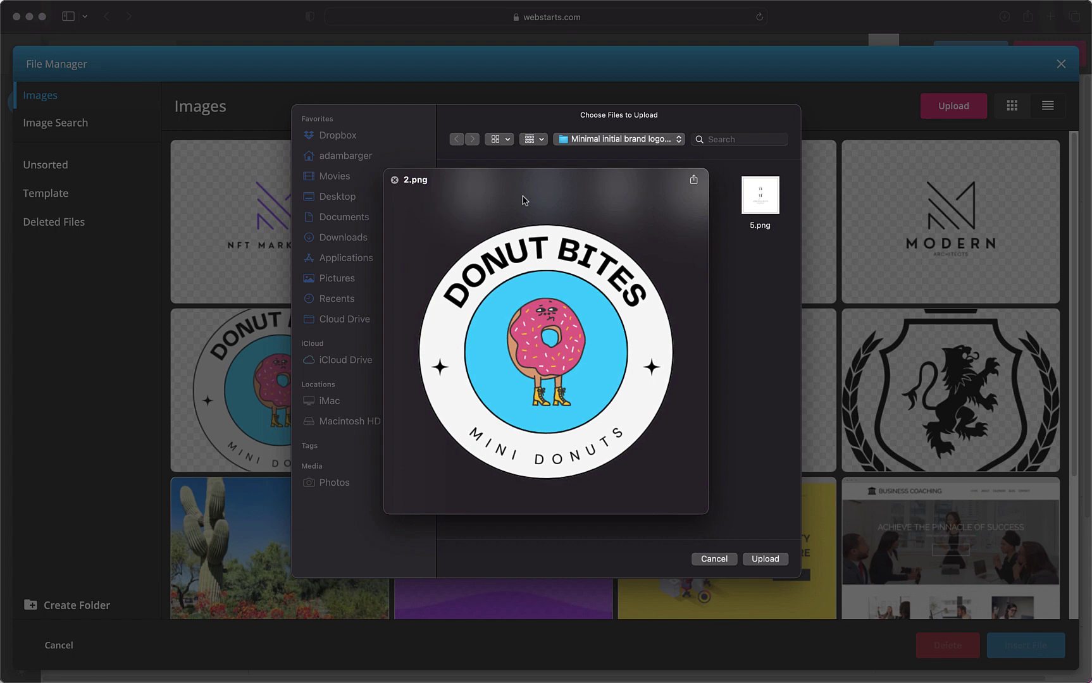
{"action": "key", "text": "Right"}
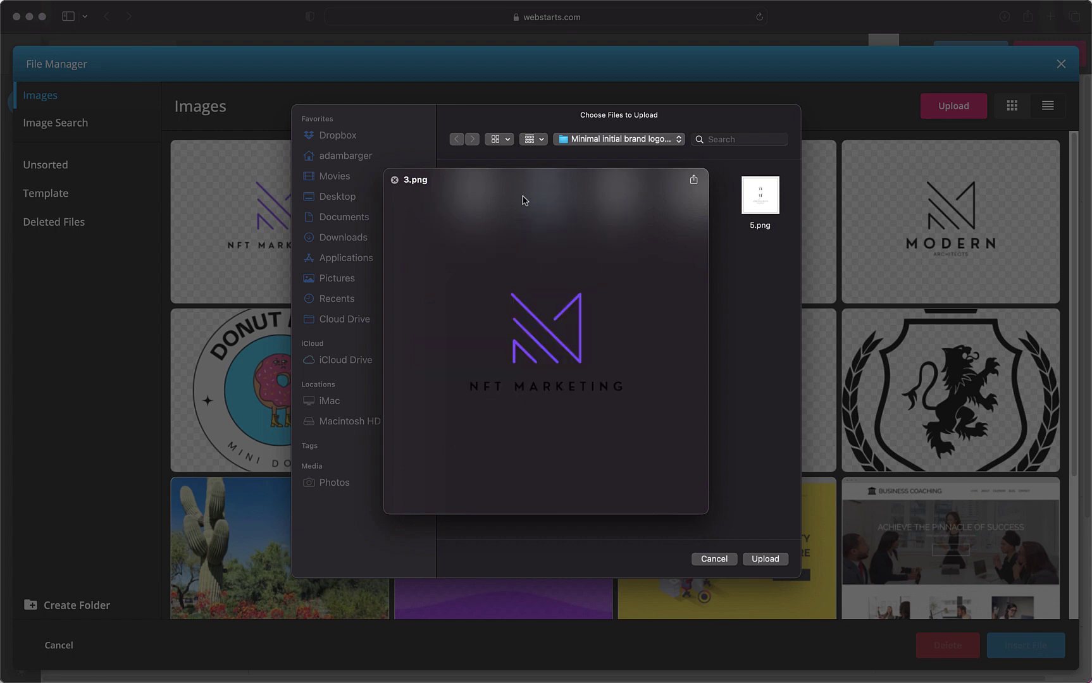
{"action": "key", "text": "Right"}
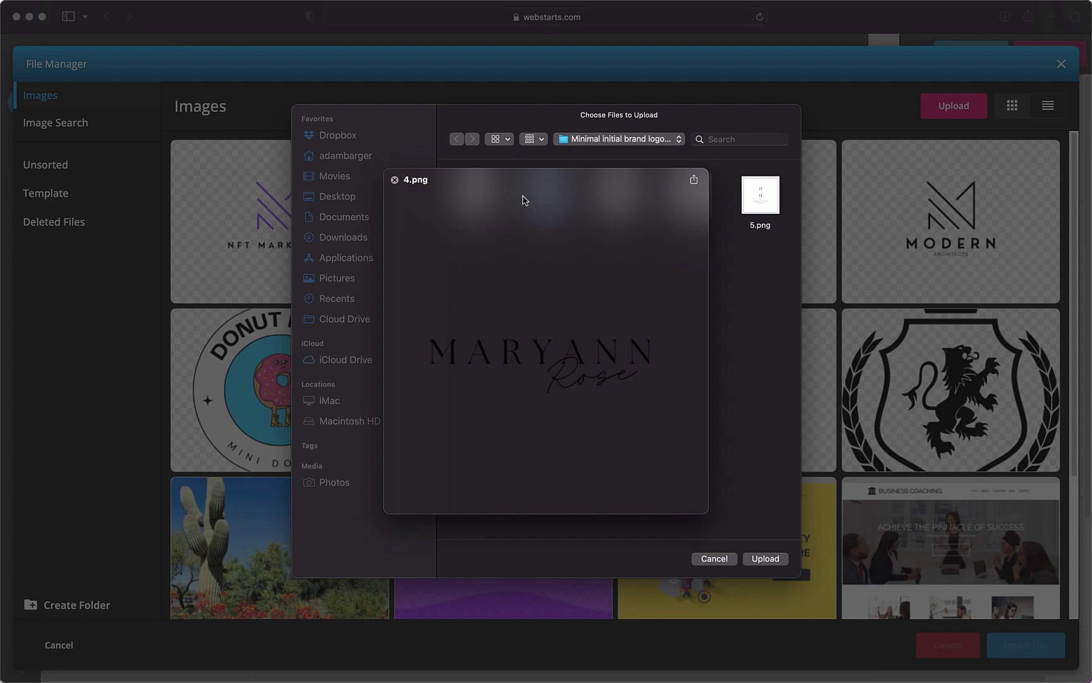
{"action": "left_click", "coordinate": [394, 179]}
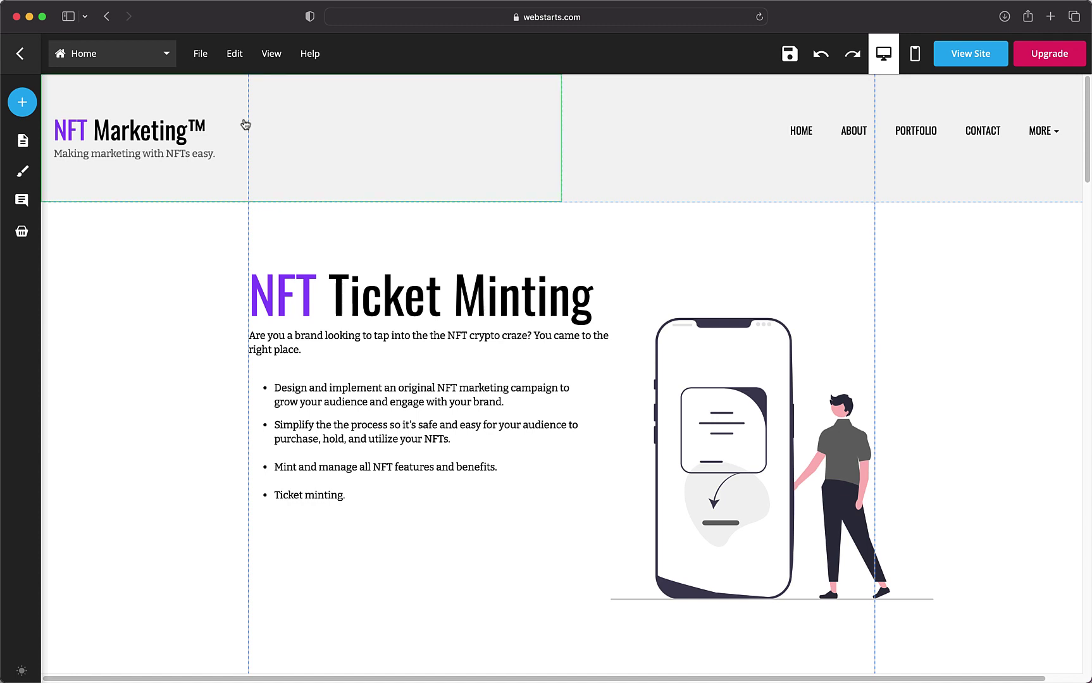
- Switch to the Portfolio page and select its project gallery for editing
{"action": "left_click", "coordinate": [164, 53]}
{"action": "left_click", "coordinate": [124, 205]}
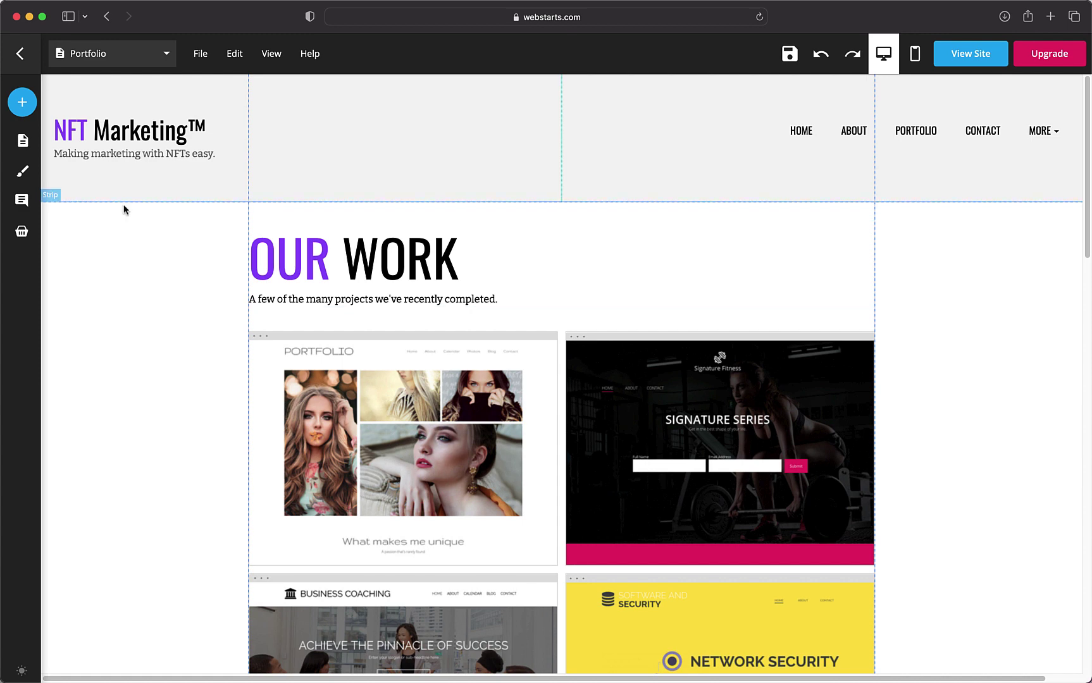
{"action": "left_click", "coordinate": [264, 318]}
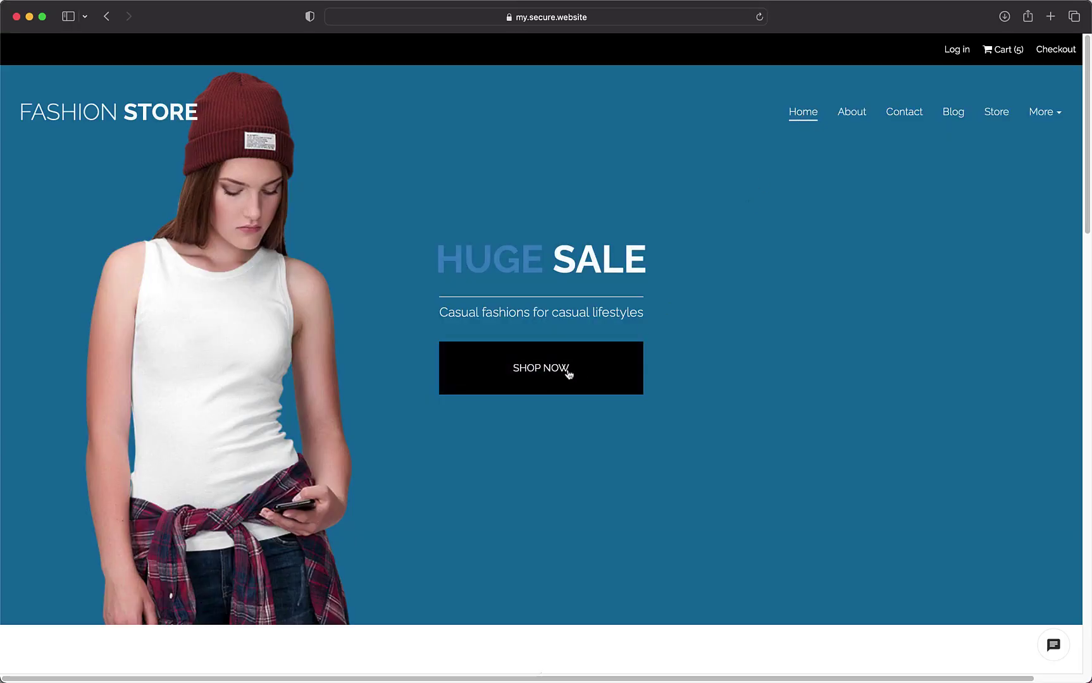
- Add the Mens Crew T-Shirt from the Fashion Store shop listing to the cart
{"action": "left_click", "coordinate": [569, 374]}
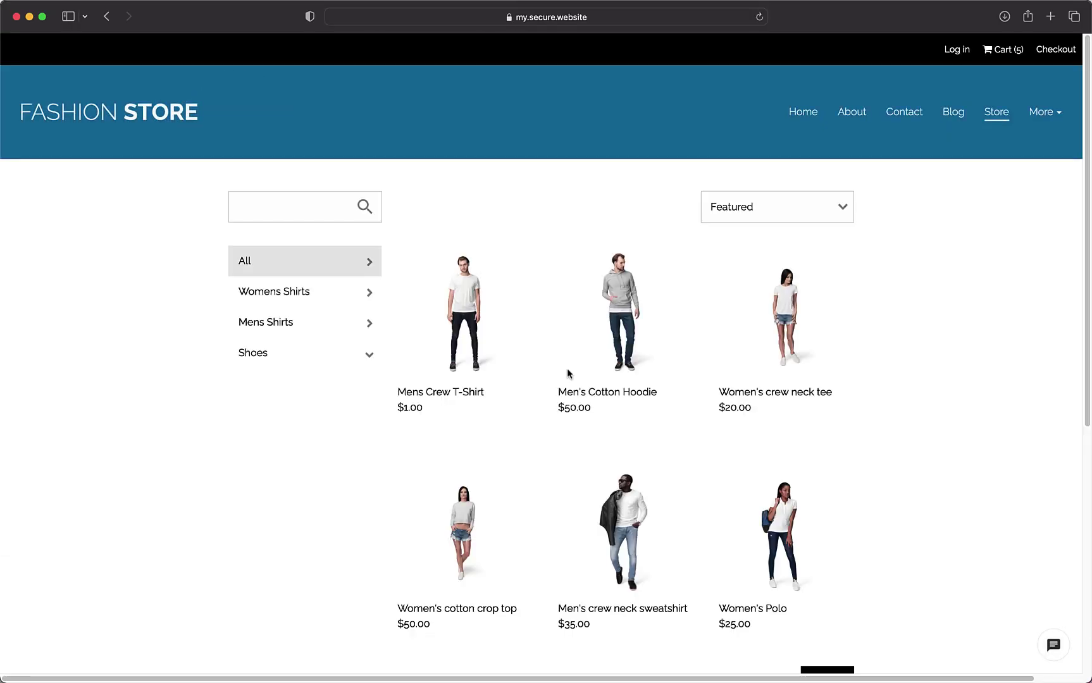
{"action": "left_click", "coordinate": [476, 305]}
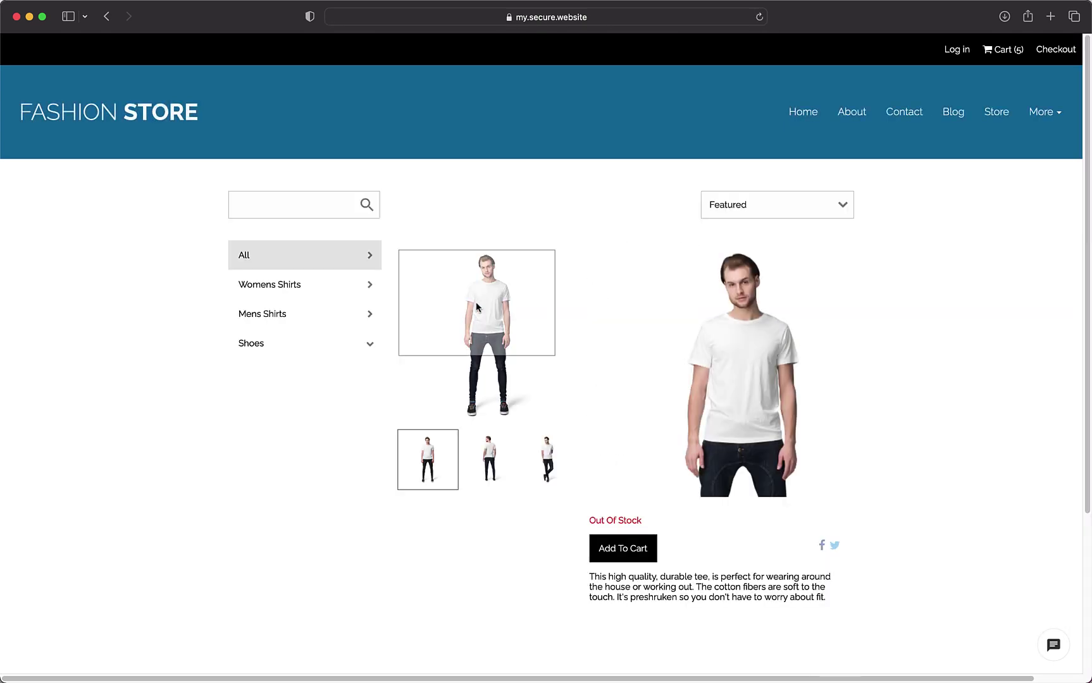
{"action": "left_click", "coordinate": [626, 552]}
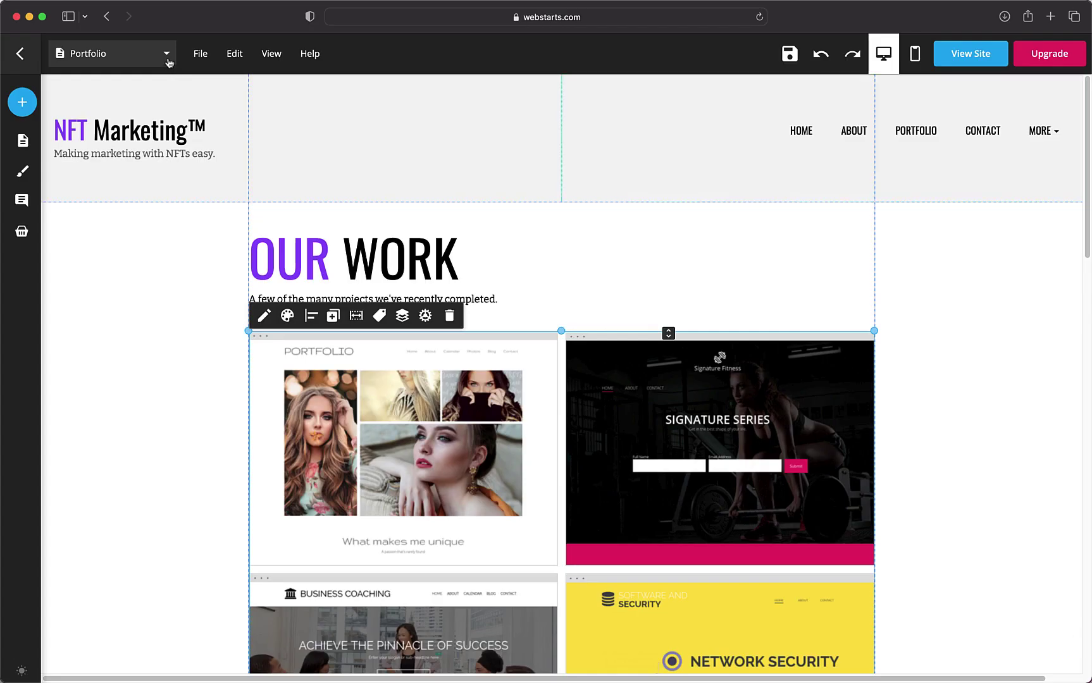
- Choose Home in the page selector to leave the Portfolio page
{"action": "left_click", "coordinate": [166, 55]}
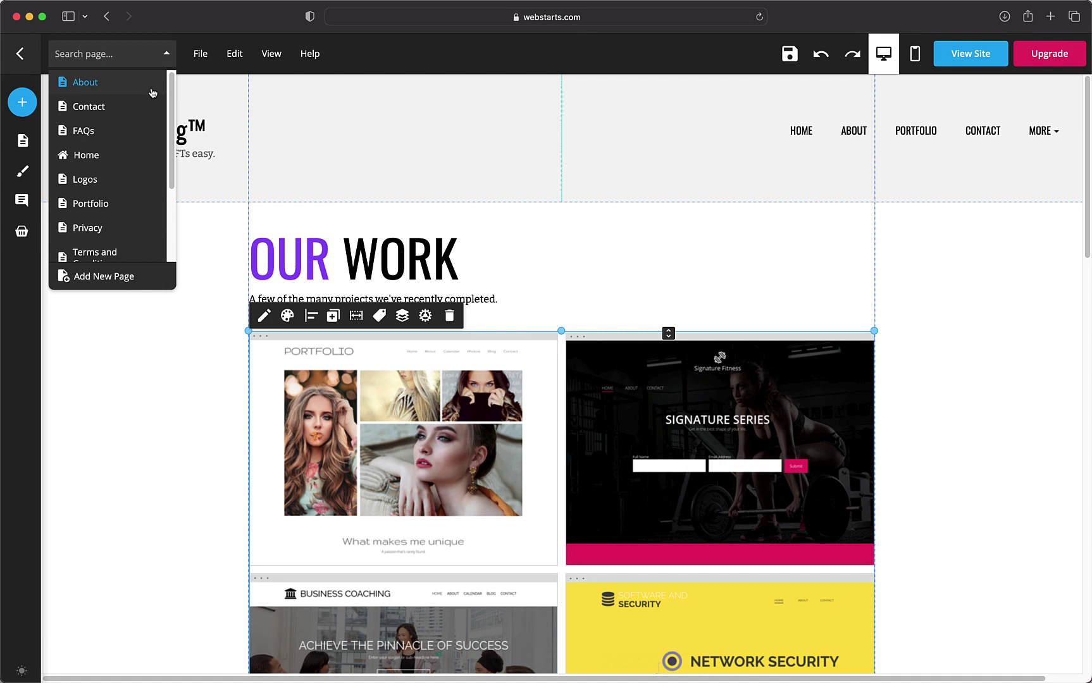
{"action": "left_click", "coordinate": [135, 154]}
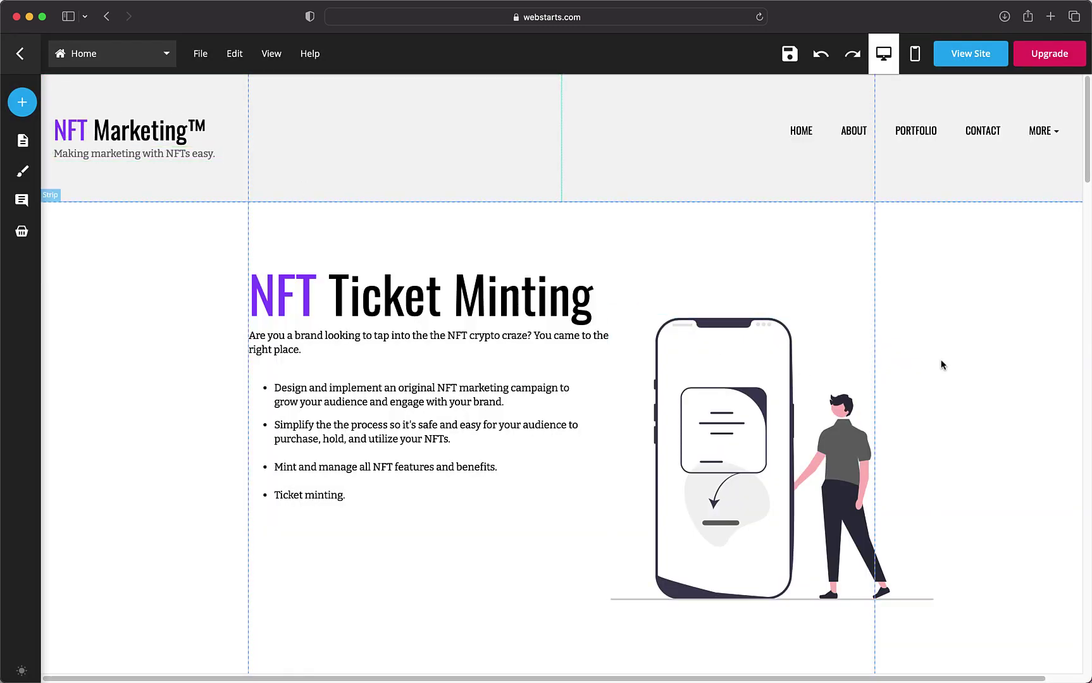
- Set the phone-and-person illustration's animation effect to Bounce In Right, 1.00 sec, no delay
{"action": "left_click", "coordinate": [852, 361]}
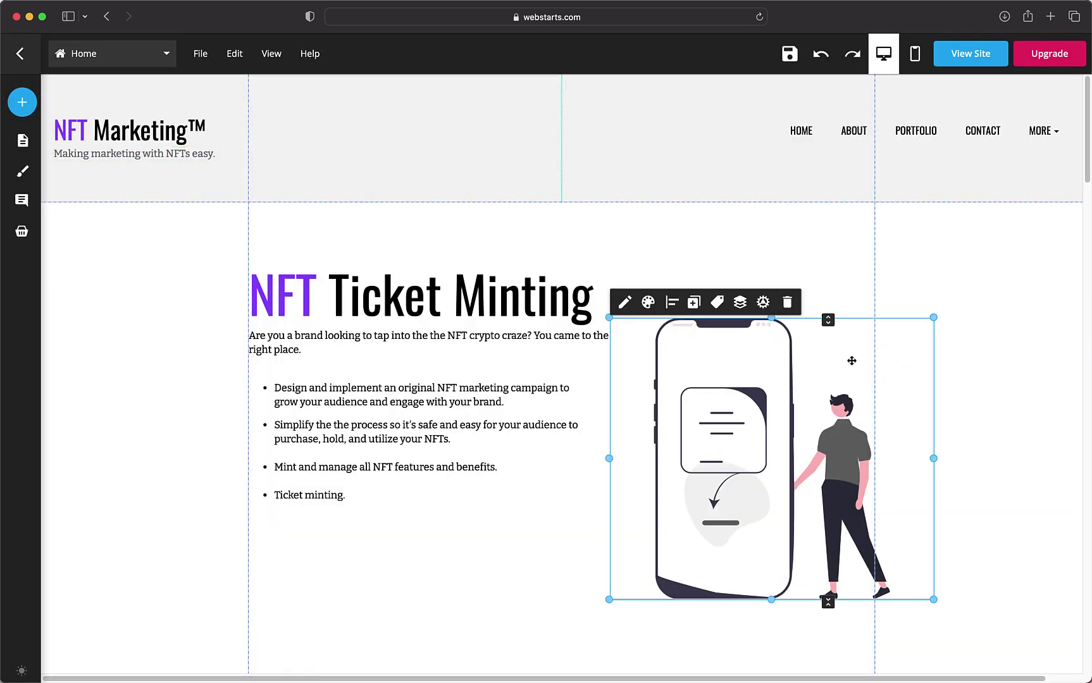
{"action": "left_click", "coordinate": [763, 302]}
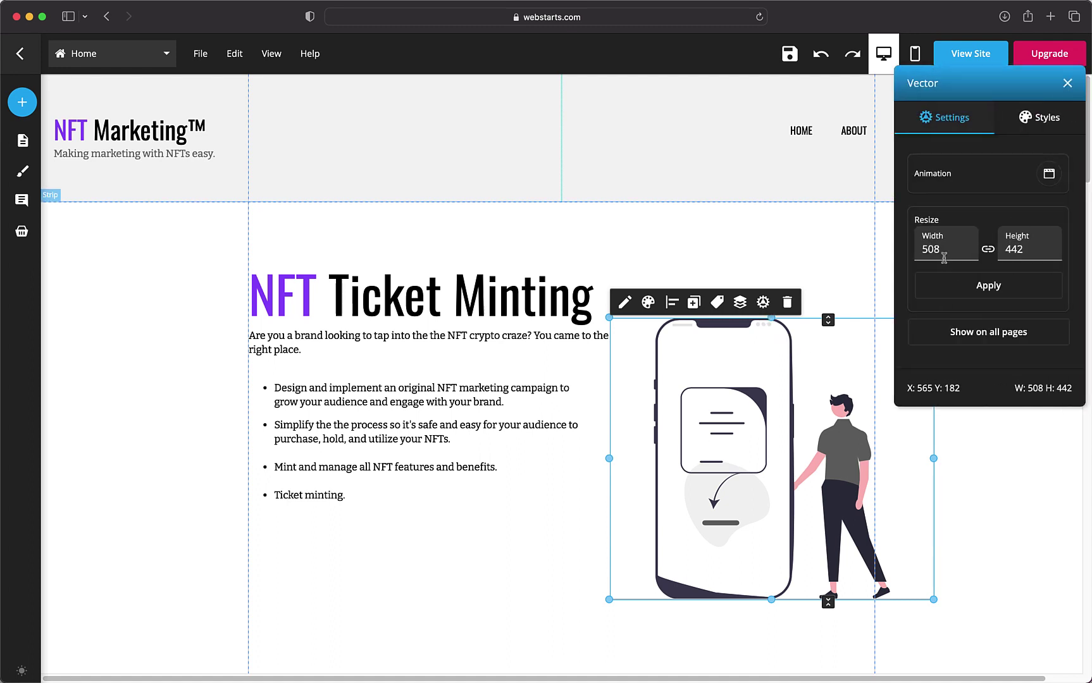
{"action": "left_click", "coordinate": [1047, 174]}
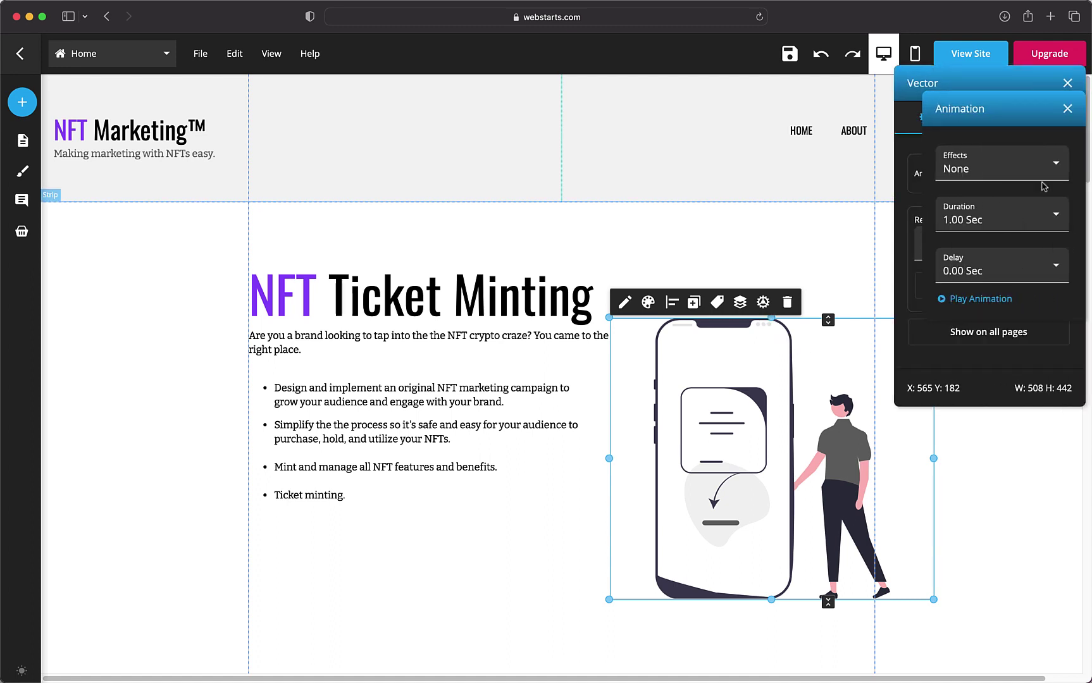
{"action": "left_click", "coordinate": [1007, 180]}
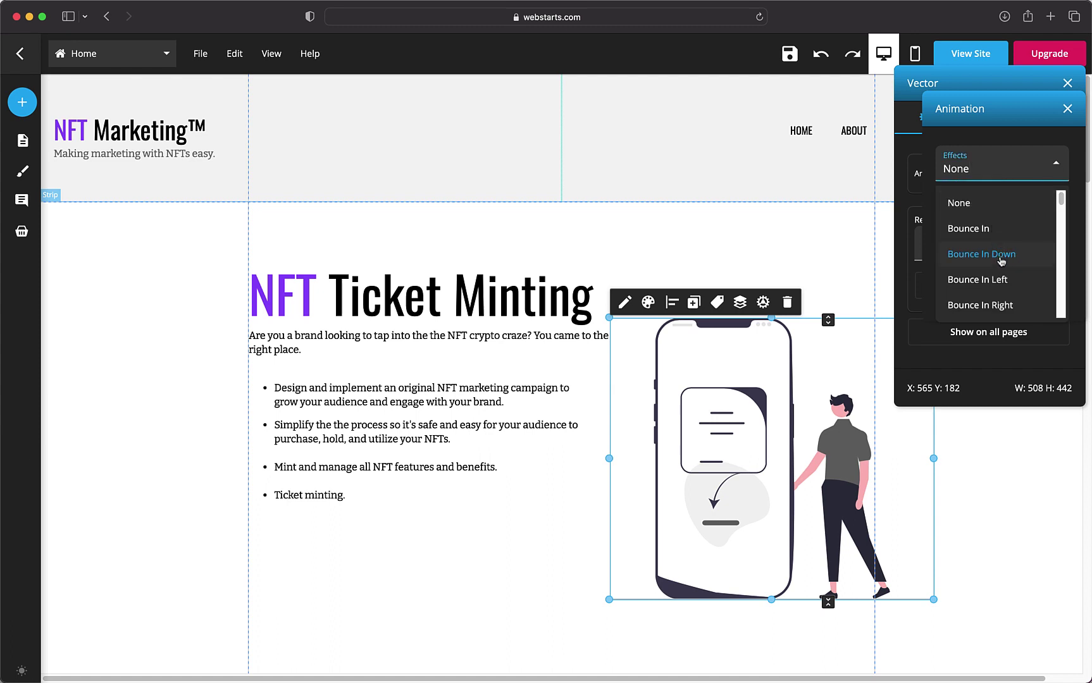
{"action": "left_click", "coordinate": [1001, 306]}
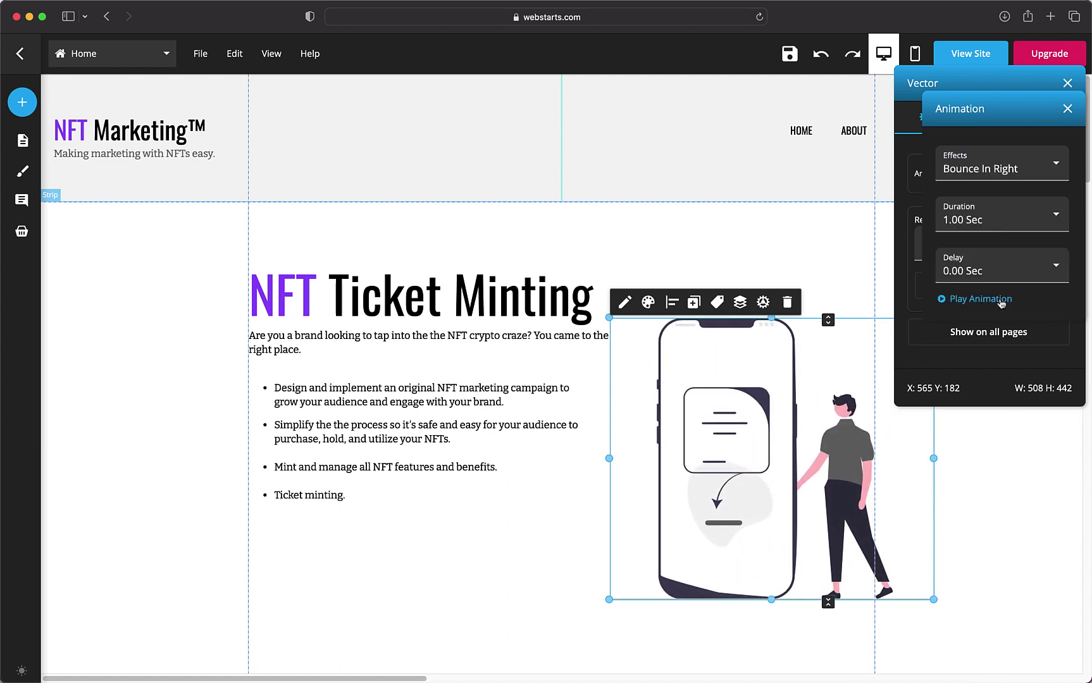
{"action": "left_click", "coordinate": [735, 209]}
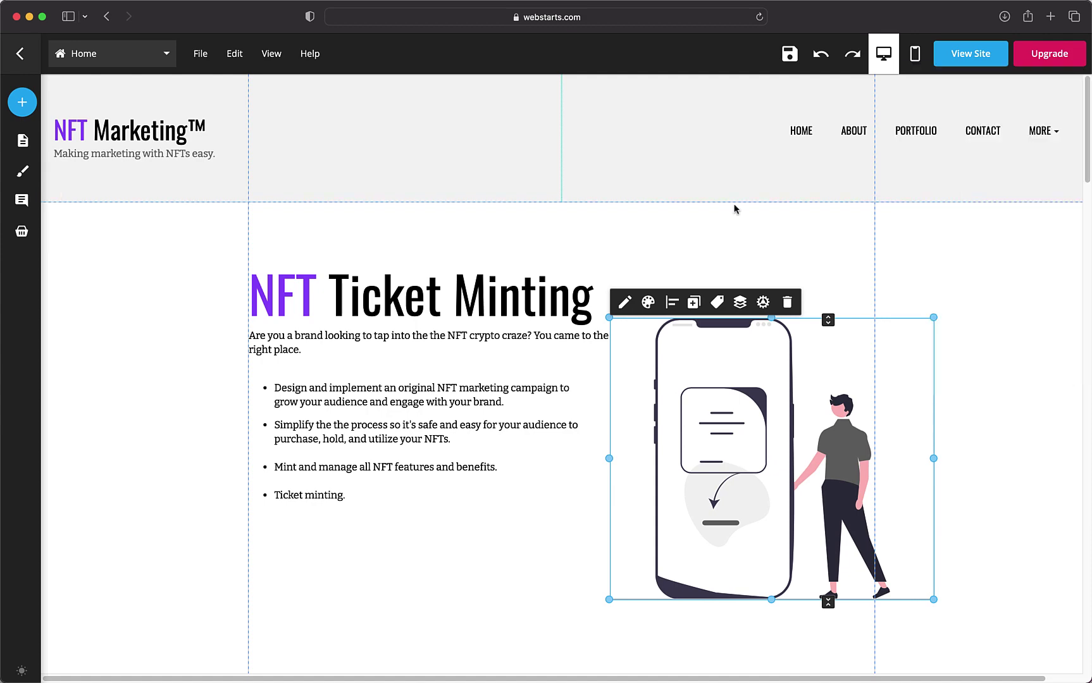
- Recolour the word WHY in the 'WHY MARKET USING NFTS' heading from purple to white
{"action": "scroll", "coordinate": [735, 209], "scroll_direction": "down", "scroll_amount": 6}
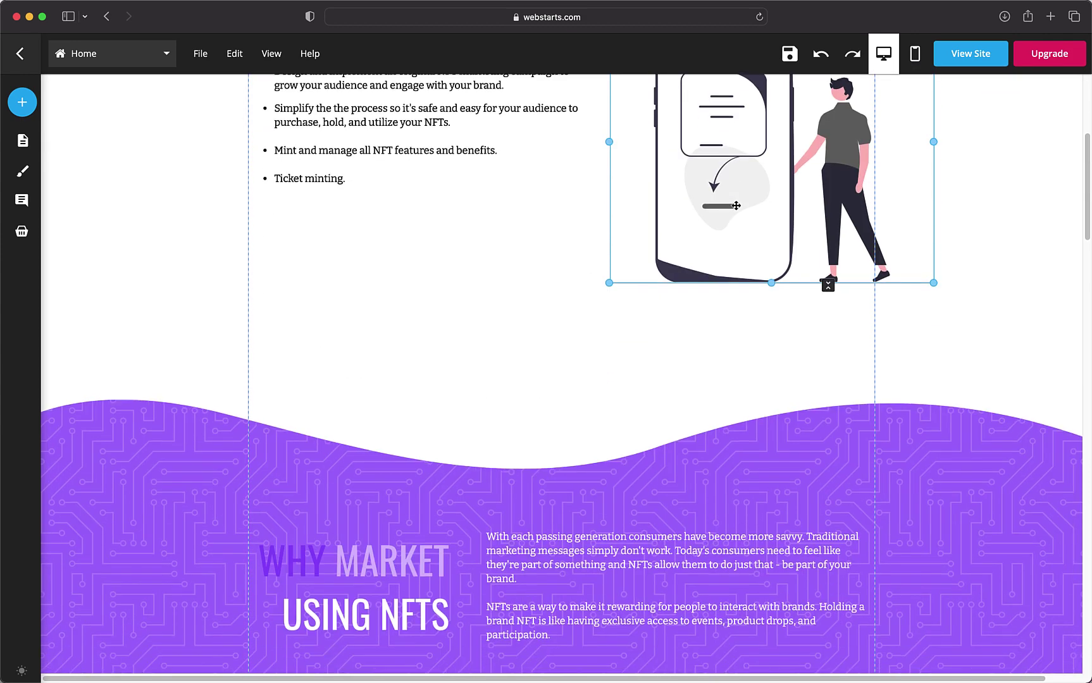
{"action": "scroll", "coordinate": [736, 209], "scroll_direction": "down", "scroll_amount": 1}
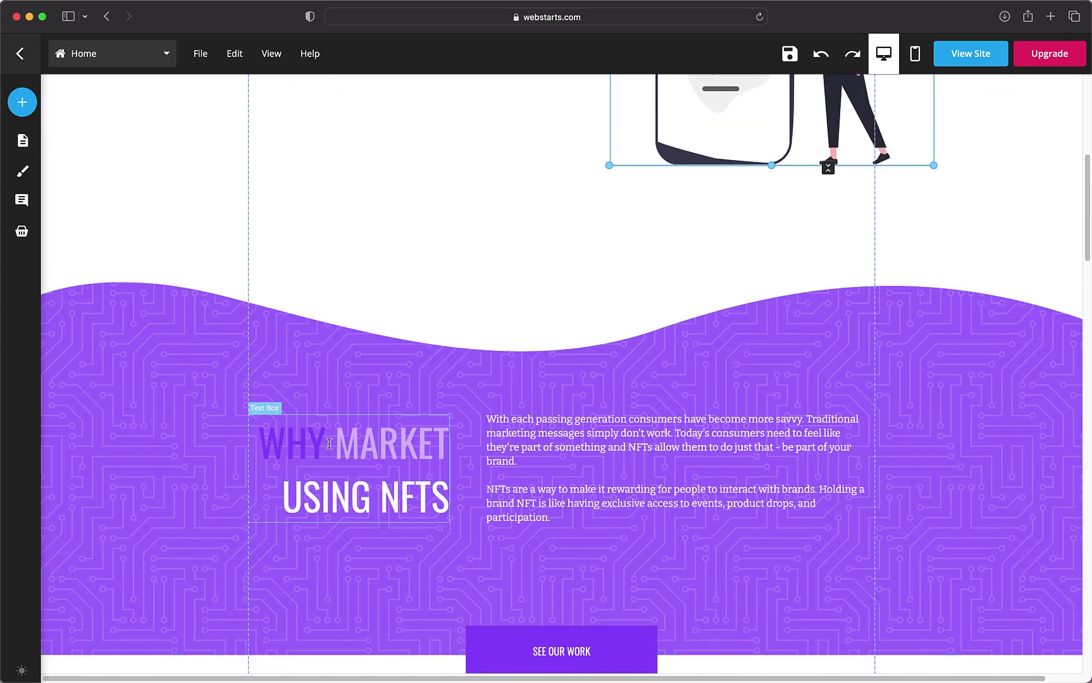
{"action": "left_click", "coordinate": [371, 429]}
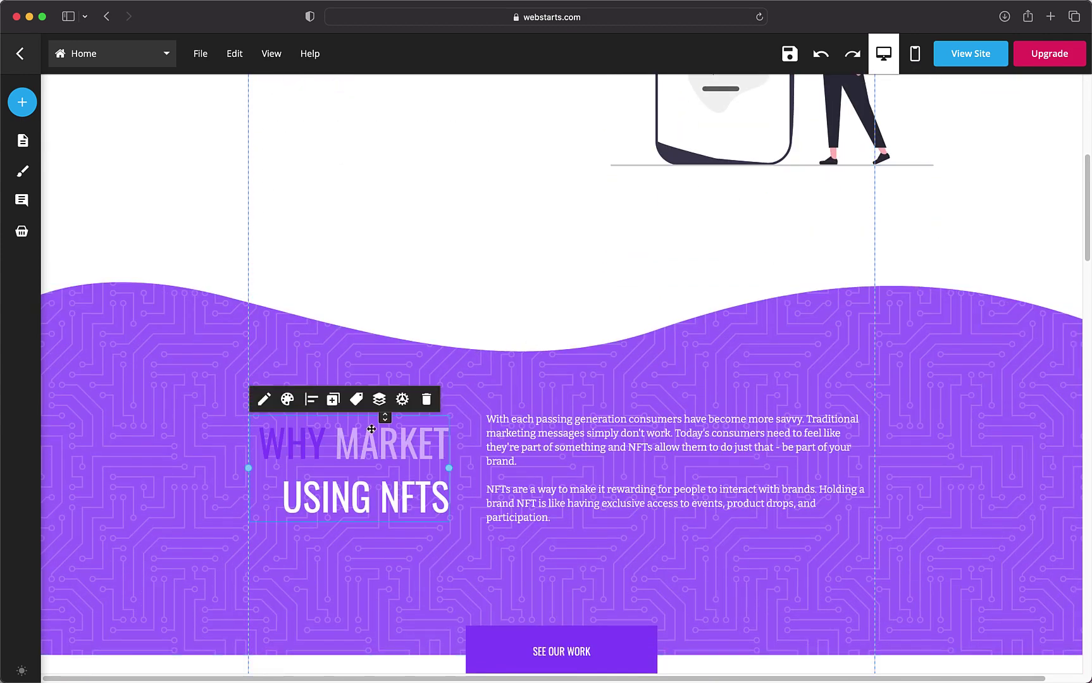
{"action": "left_click", "coordinate": [264, 400]}
{"action": "left_click", "coordinate": [318, 439]}
{"action": "key", "text": "shift+Left"}
{"action": "key", "text": "shift+Left"}
{"action": "key", "text": "shift+Left"}
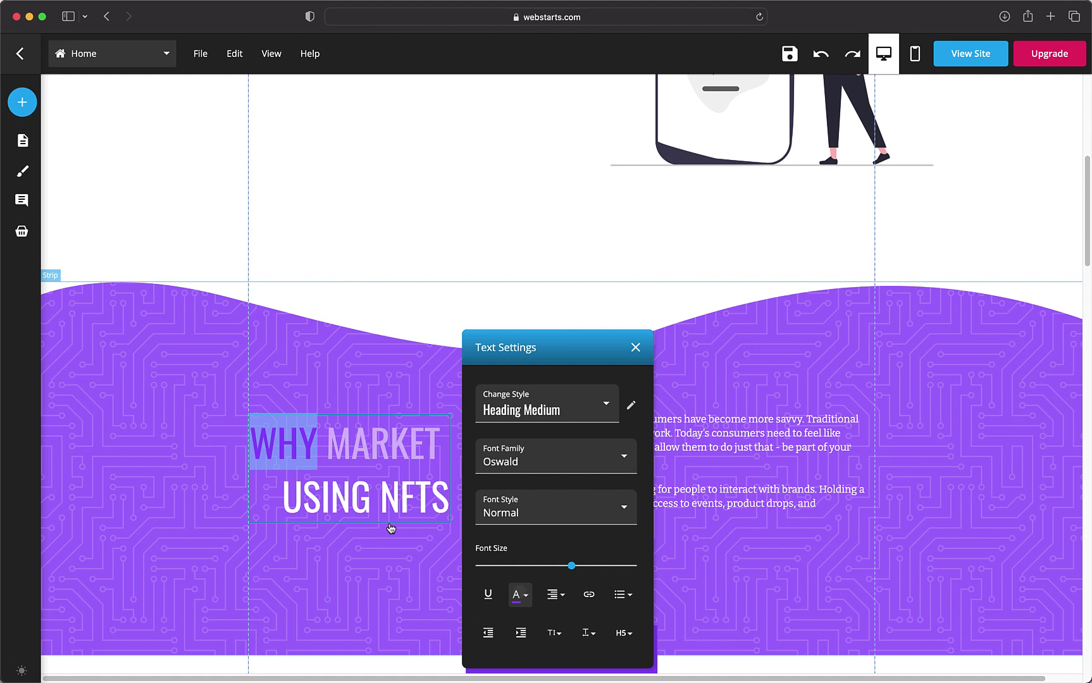
{"action": "left_click", "coordinate": [517, 594]}
{"action": "left_click", "coordinate": [598, 503]}
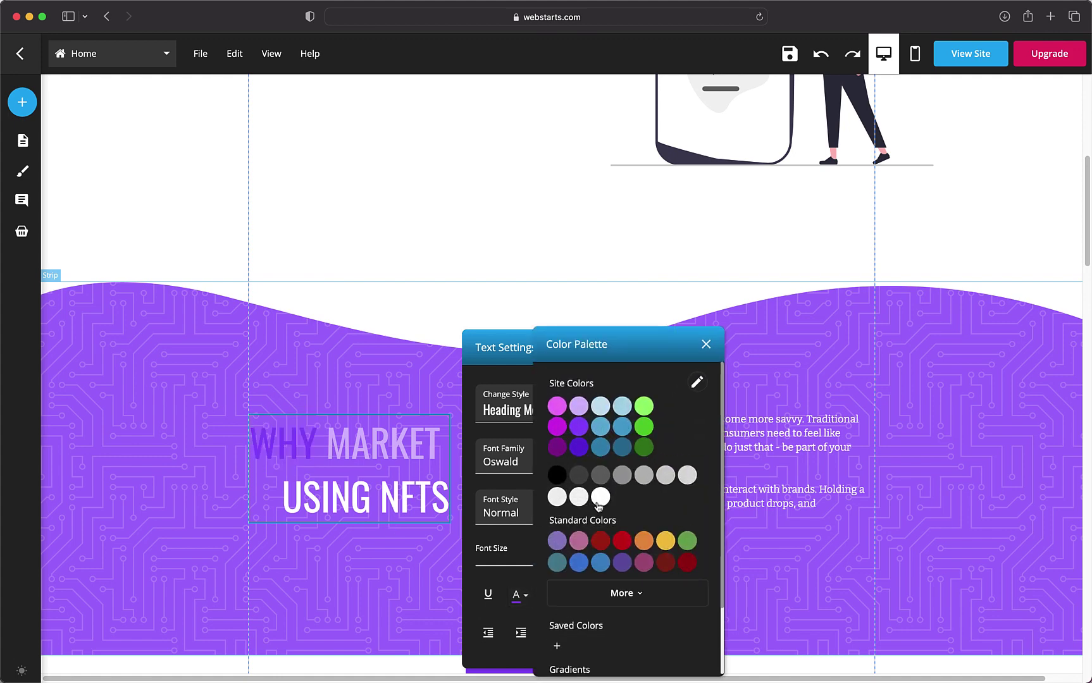
{"action": "left_click", "coordinate": [391, 384]}
- Set the SEE OUR WORK button's background colour to black
{"action": "scroll", "coordinate": [589, 591], "scroll_direction": "down", "scroll_amount": 3}
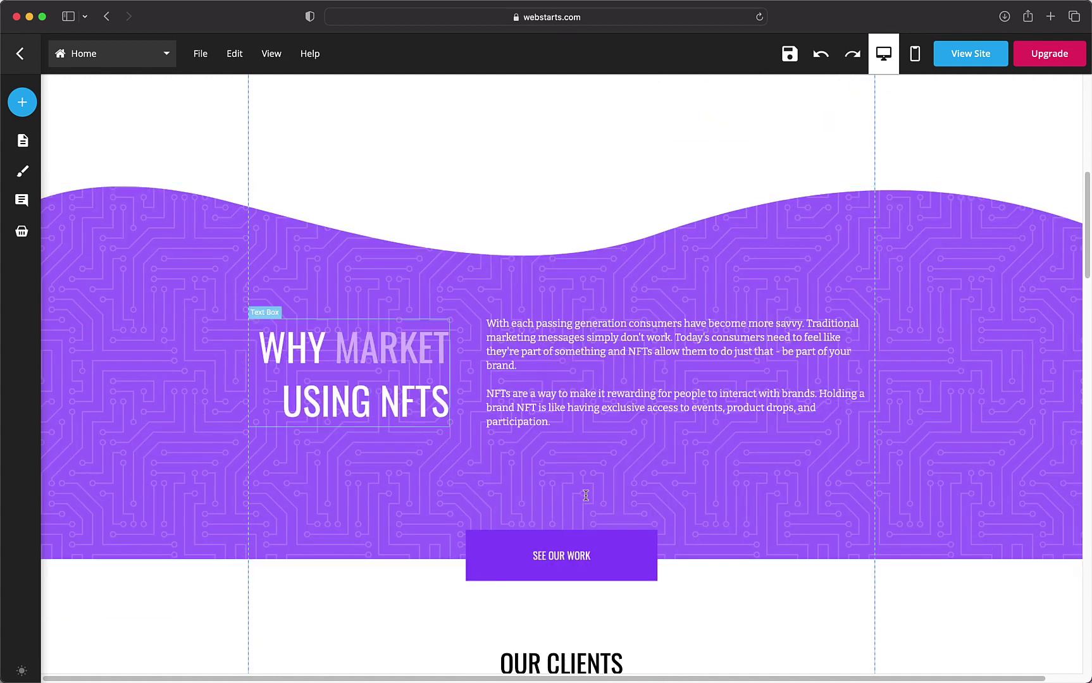
{"action": "left_click", "coordinate": [598, 538]}
{"action": "left_click", "coordinate": [504, 514]}
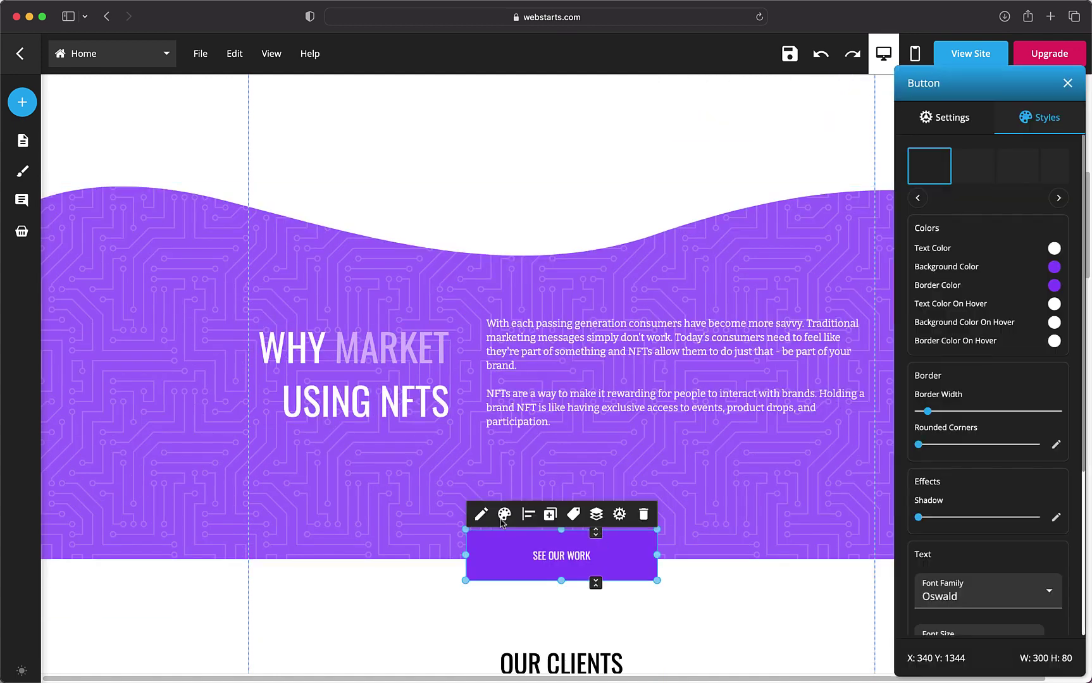
{"action": "left_click", "coordinate": [1054, 267]}
{"action": "left_click", "coordinate": [920, 382]}
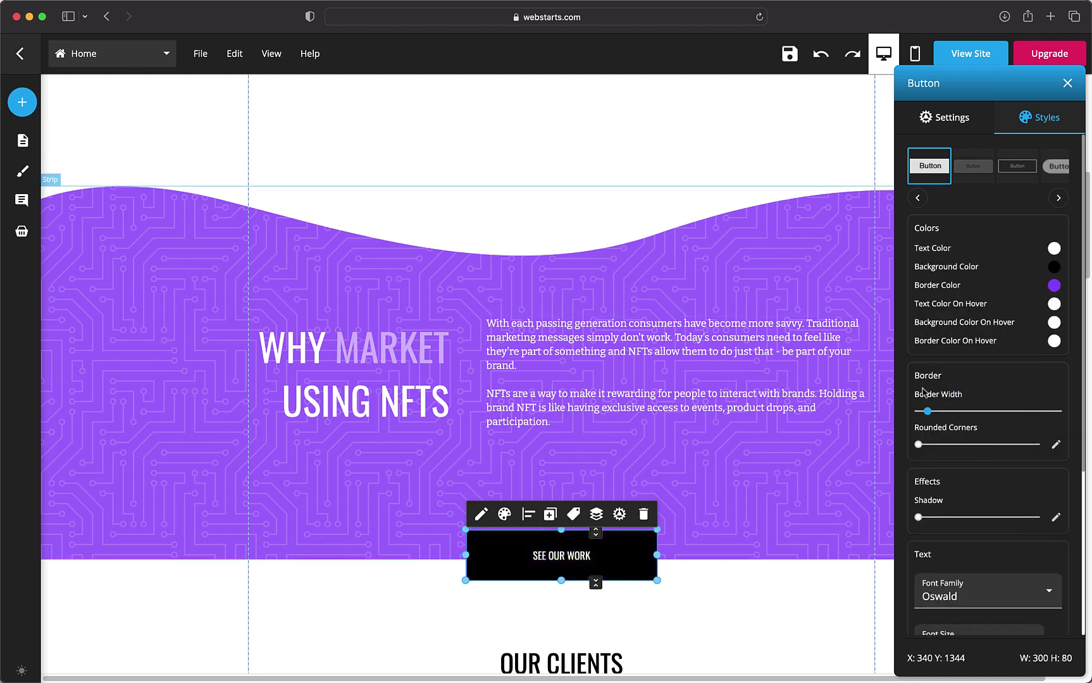
{"action": "left_click", "coordinate": [728, 611]}
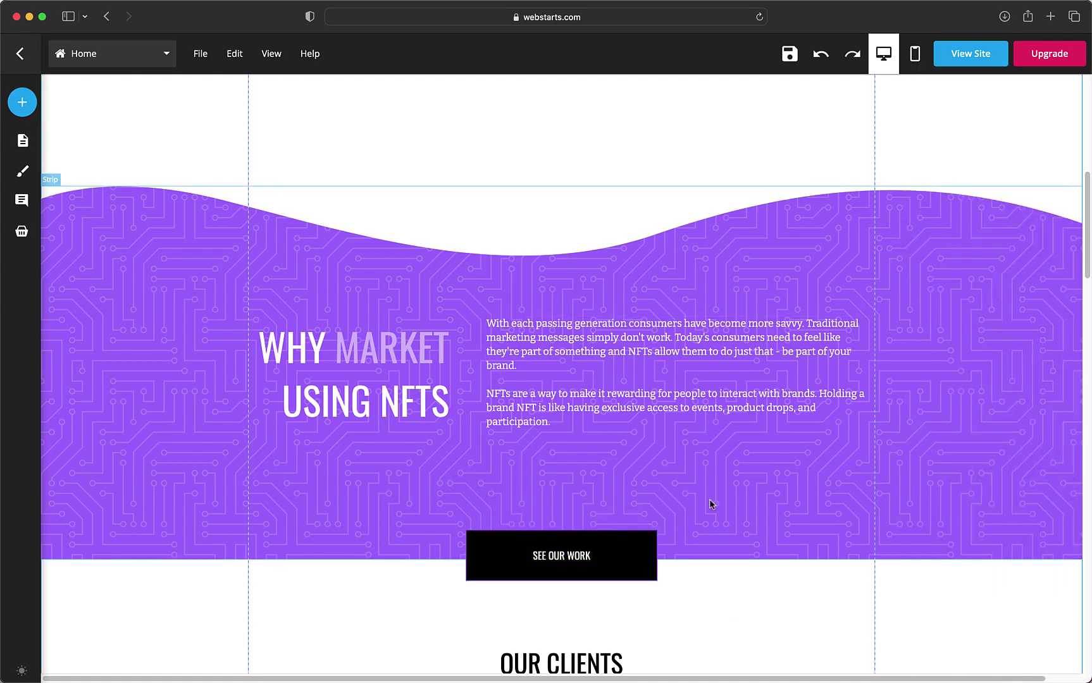
- Drag the 'How it works' heading further down the Home page
{"action": "scroll", "coordinate": [709, 505], "scroll_direction": "down", "scroll_amount": 1}
{"action": "scroll", "coordinate": [709, 504], "scroll_direction": "down", "scroll_amount": 4}
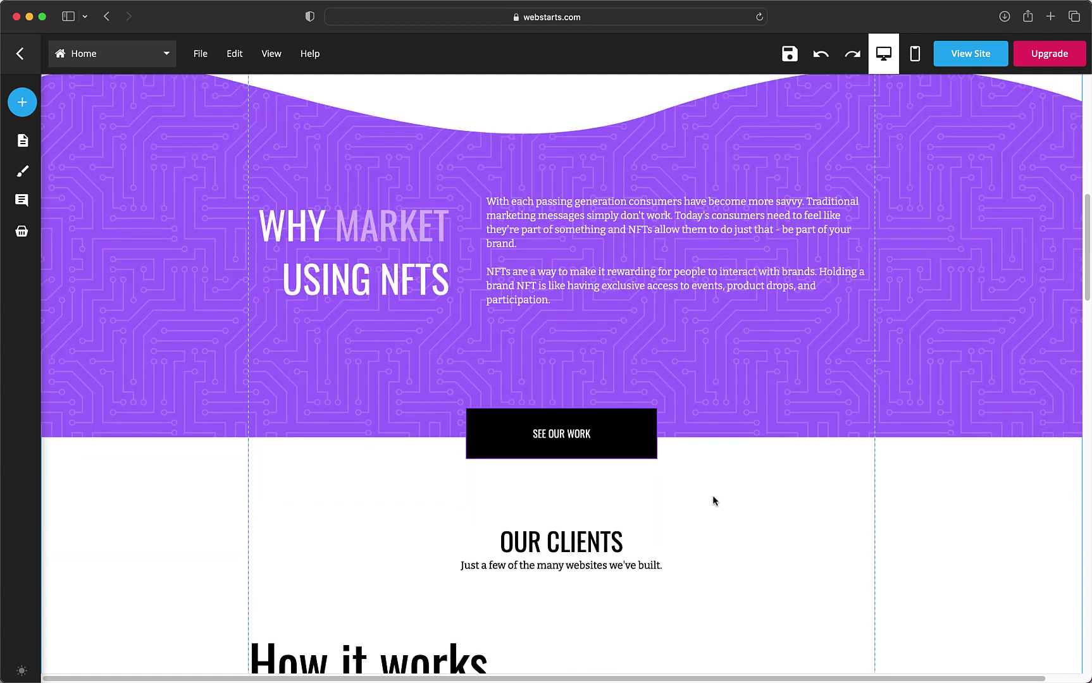
{"action": "scroll", "coordinate": [713, 501], "scroll_direction": "down", "scroll_amount": 1}
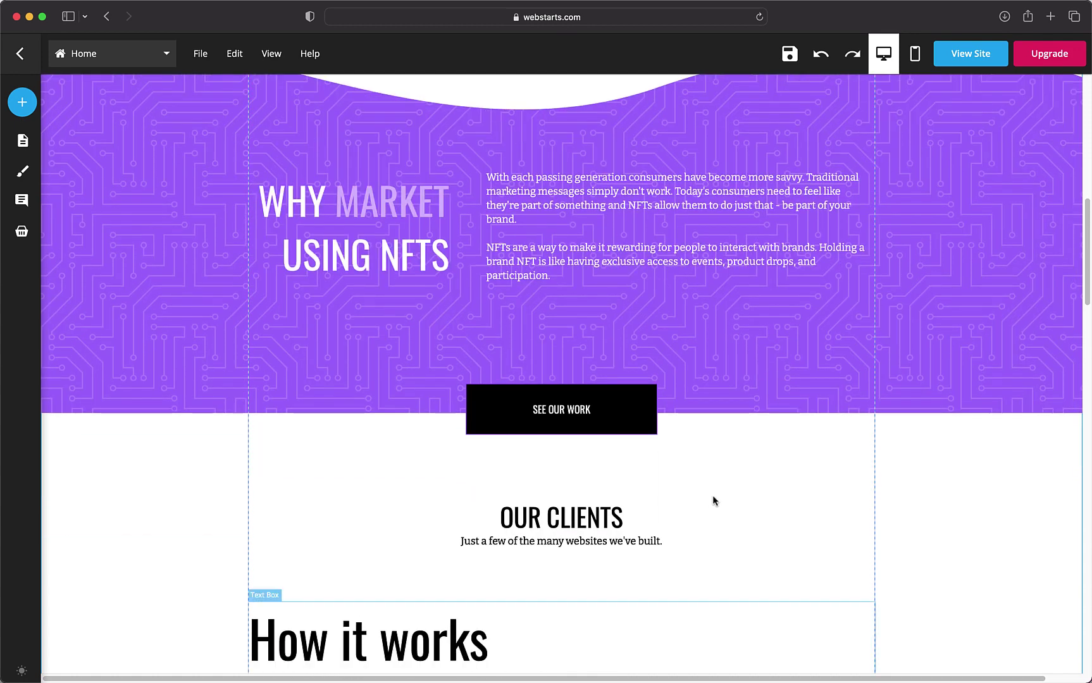
{"action": "left_click", "coordinate": [562, 624]}
{"action": "left_click_drag", "start_coordinate": [668, 605], "coordinate": [688, 659]}
{"action": "scroll", "coordinate": [693, 570], "scroll_direction": "down", "scroll_amount": 3}
{"action": "left_click_drag", "start_coordinate": [668, 579], "coordinate": [676, 621]}
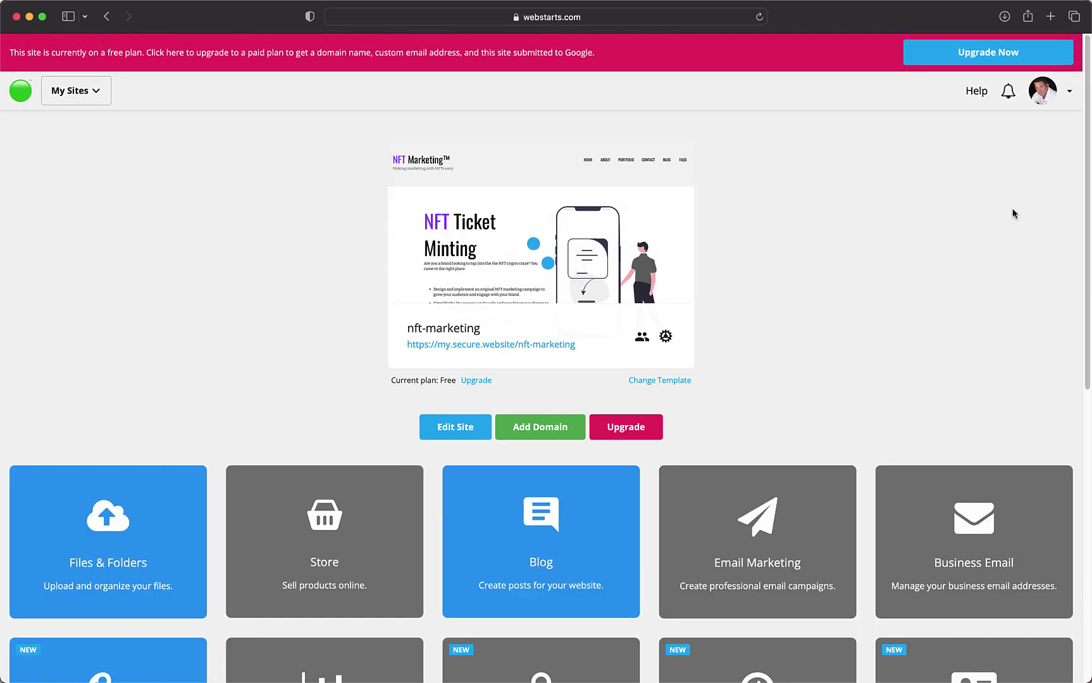
- Open Clients from the account menu, browse the Invoices and Products lists, and return to Invoices
{"action": "left_click", "coordinate": [1070, 95]}
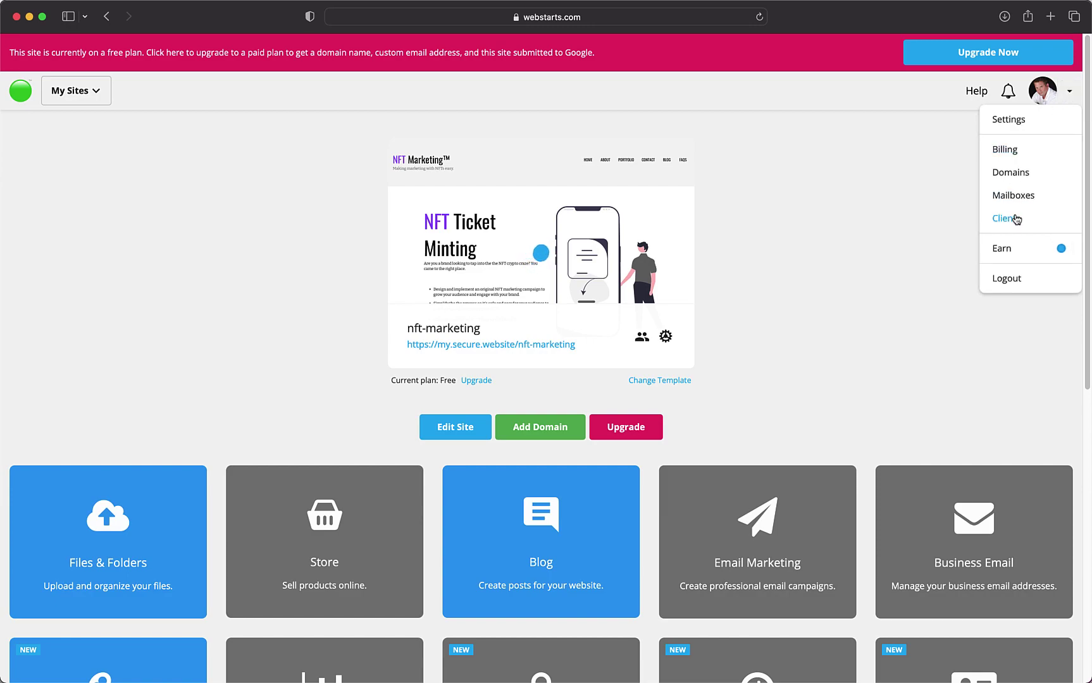
{"action": "left_click", "coordinate": [1017, 218]}
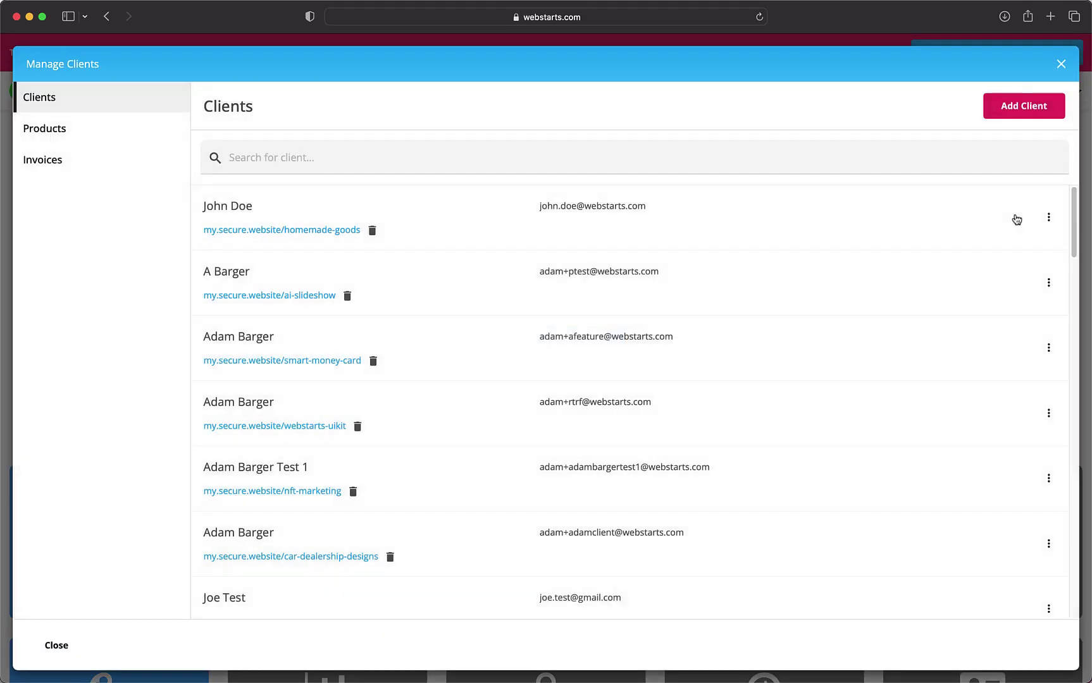
{"action": "left_click", "coordinate": [52, 167]}
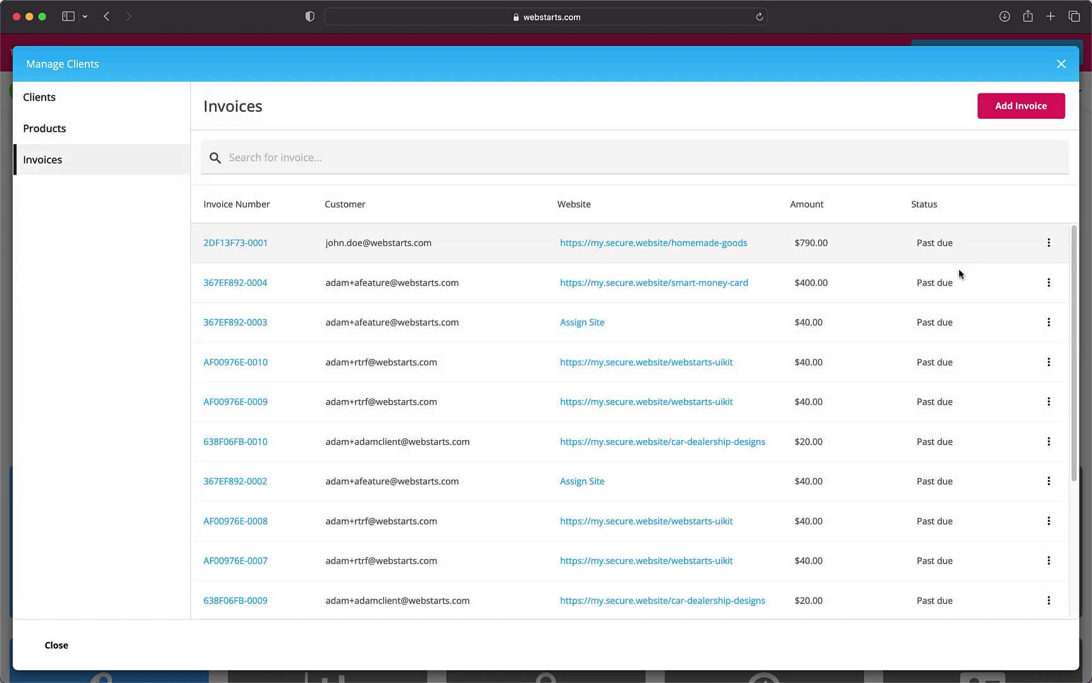
{"action": "left_click", "coordinate": [1049, 243]}
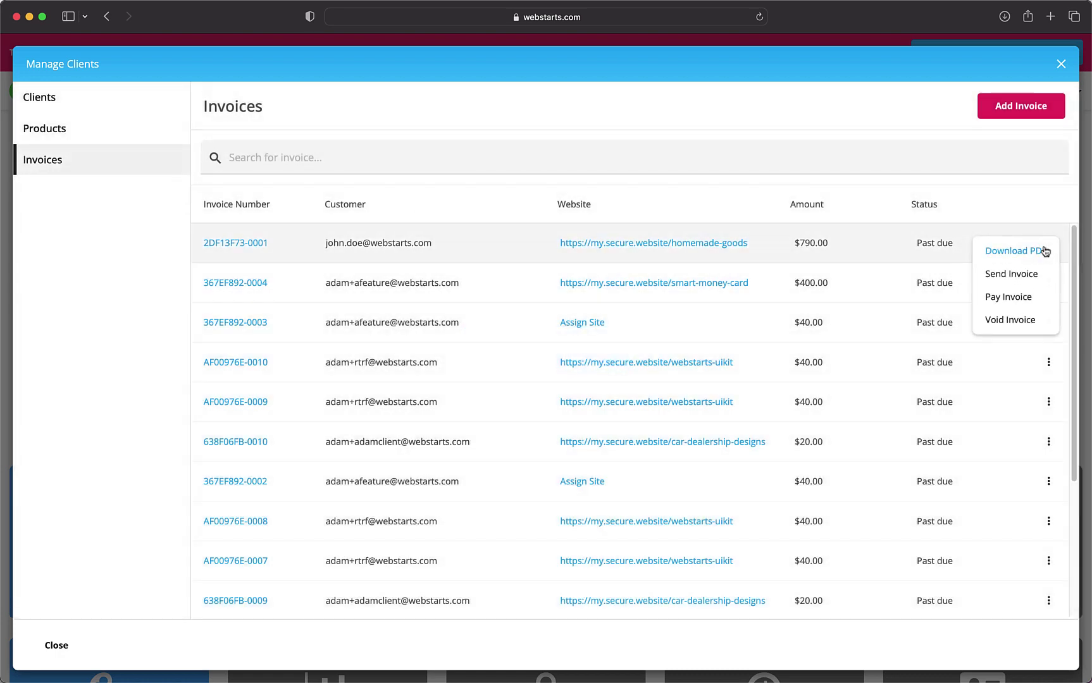
{"action": "left_click", "coordinate": [43, 129]}
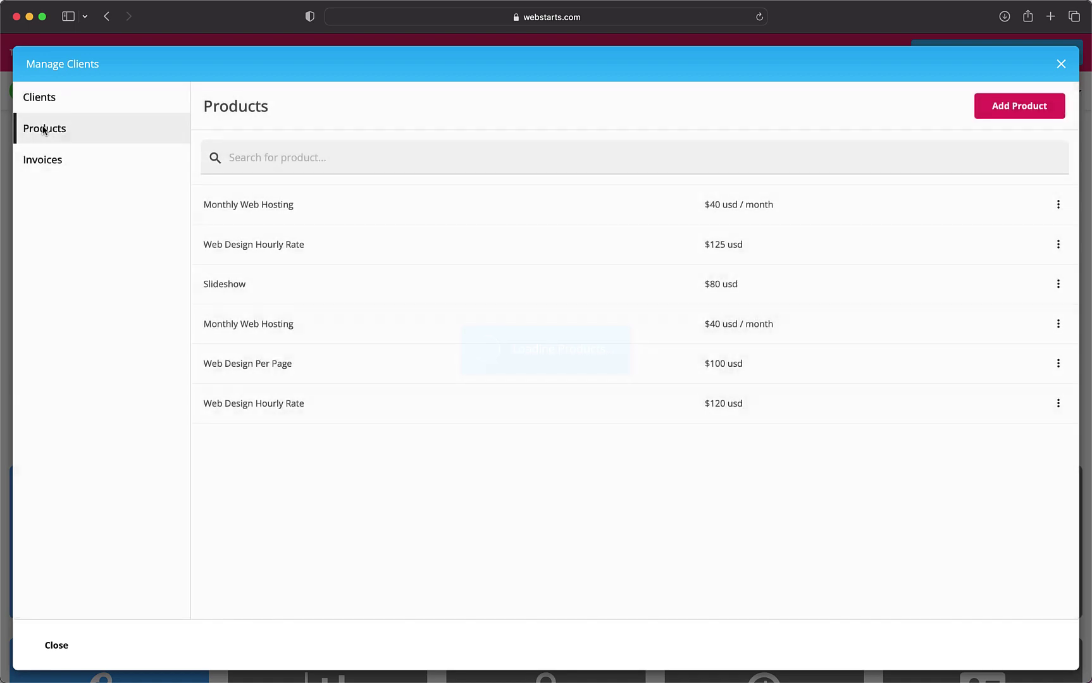
{"action": "left_click", "coordinate": [49, 163]}
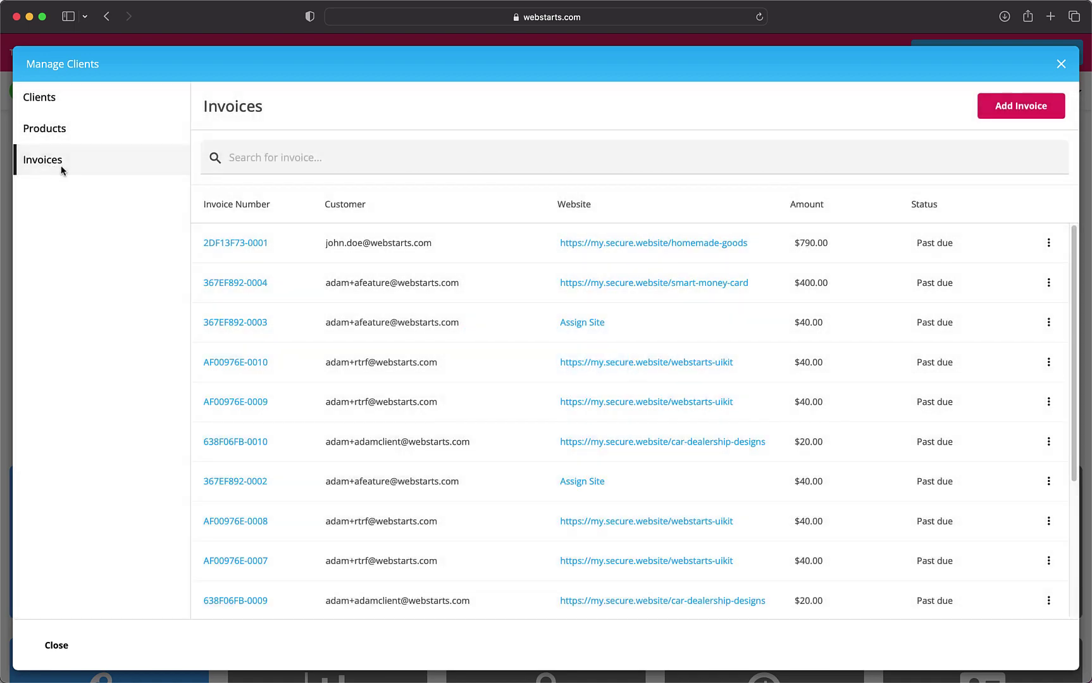
- Start a new invoice for the homemade-goods site's client
{"action": "left_click", "coordinate": [986, 109]}
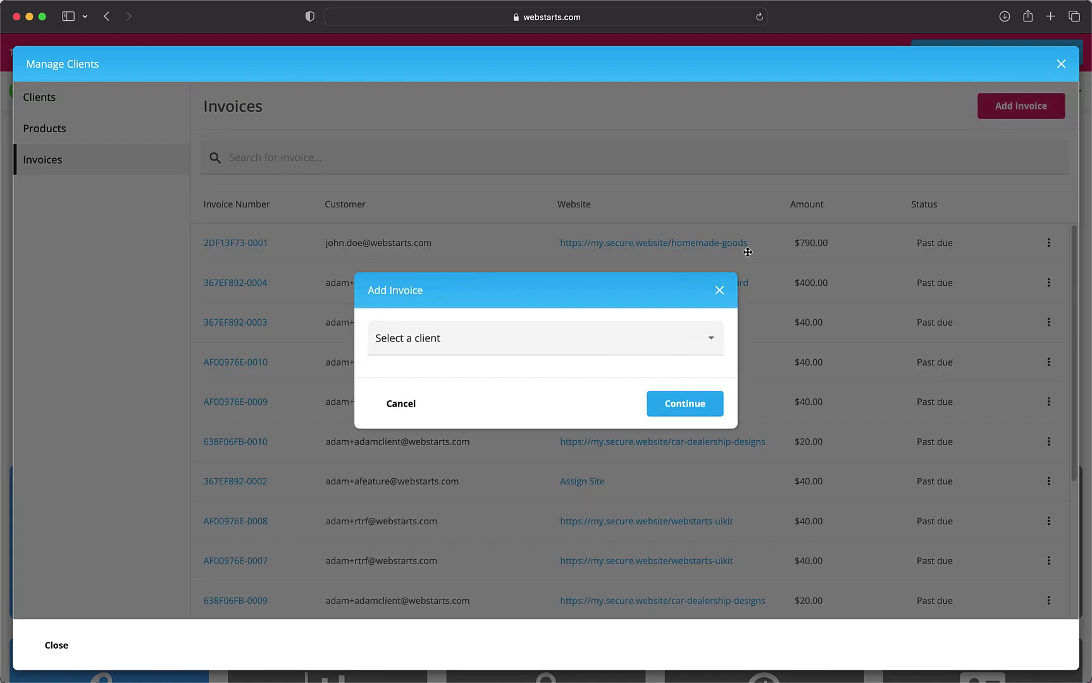
{"action": "left_click", "coordinate": [654, 340]}
{"action": "left_click", "coordinate": [557, 378]}
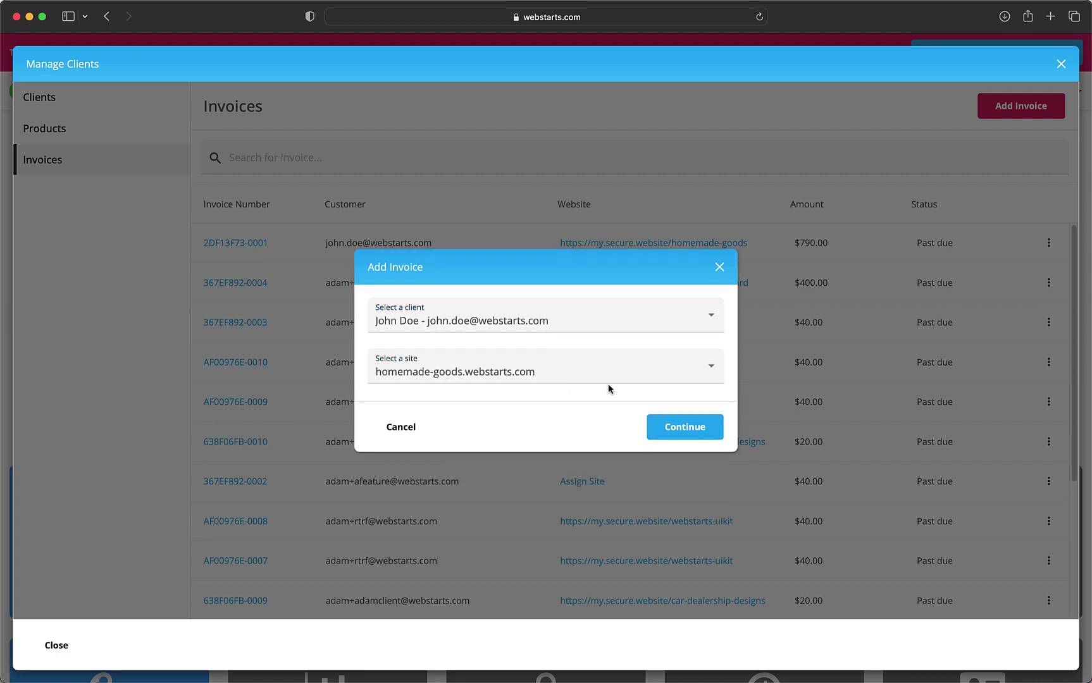
{"action": "left_click", "coordinate": [659, 426]}
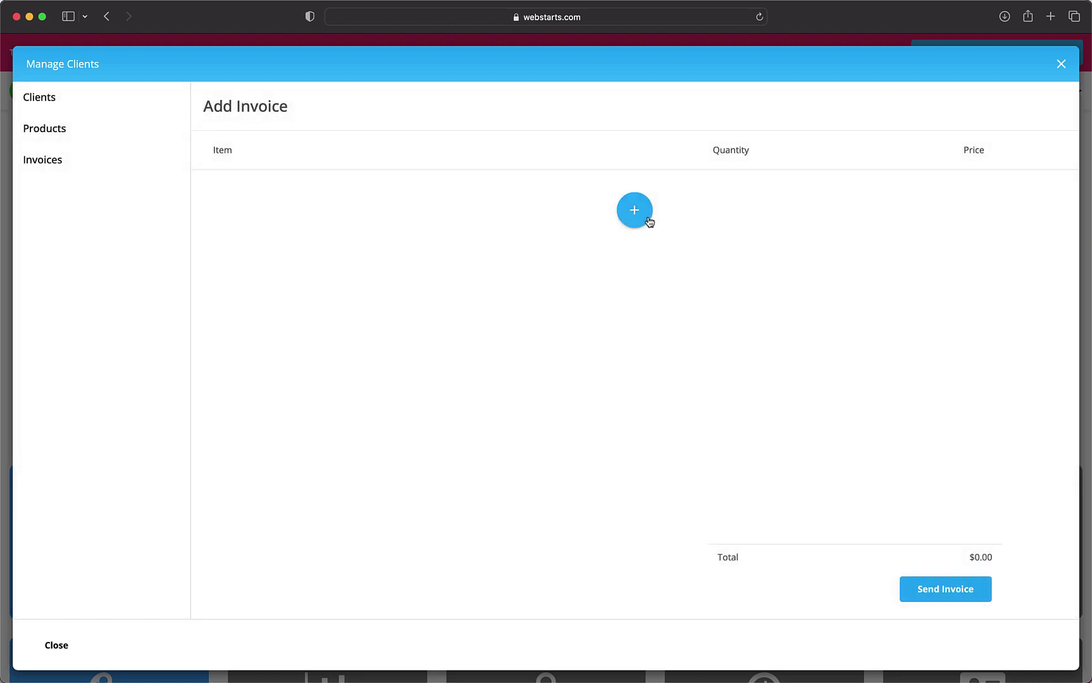
- Add line items for Web Design Per Page ($100, ×5) and Monthly Web Hosting
{"action": "left_click", "coordinate": [634, 210]}
{"action": "left_click", "coordinate": [509, 208]}
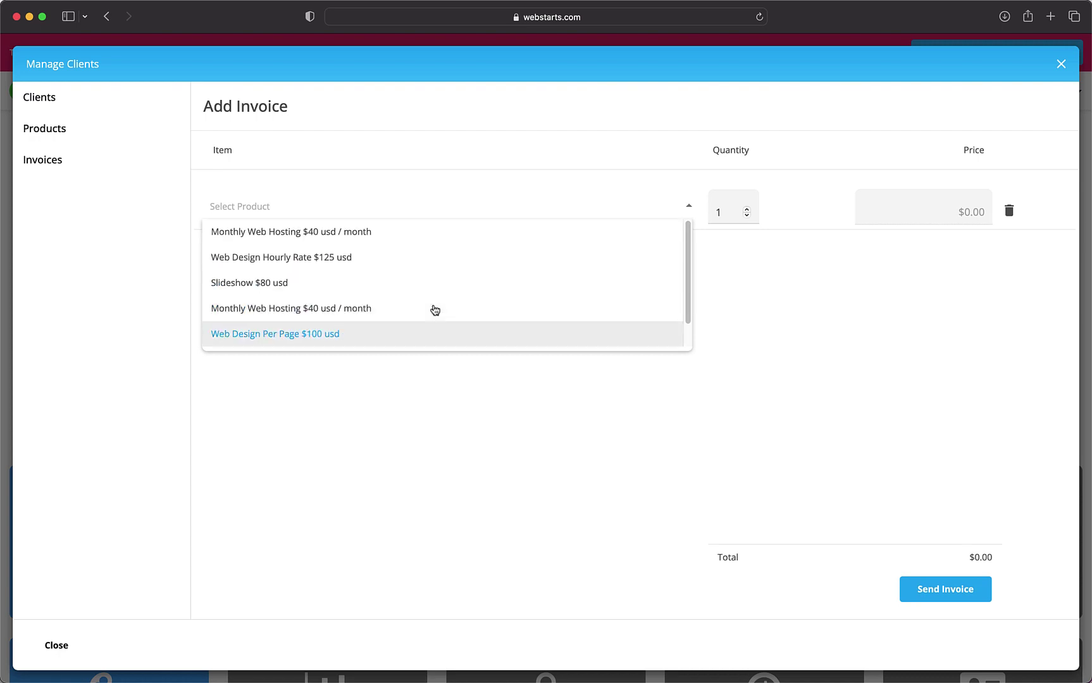
{"action": "left_click", "coordinate": [430, 334]}
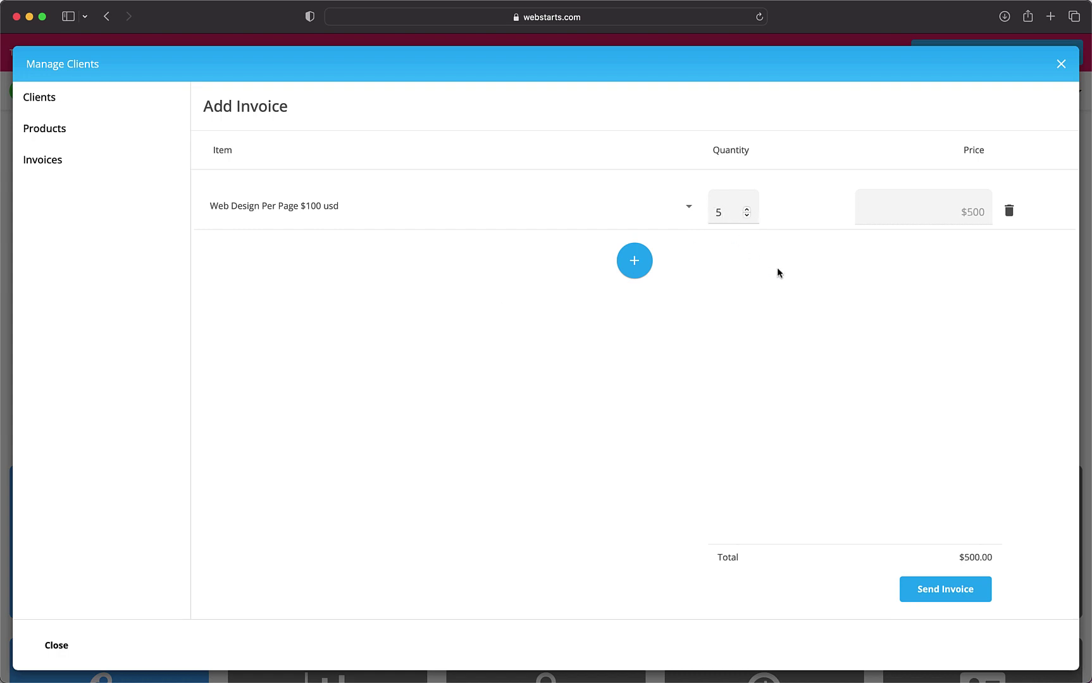
{"action": "left_click", "coordinate": [647, 258]}
{"action": "left_click", "coordinate": [439, 259]}
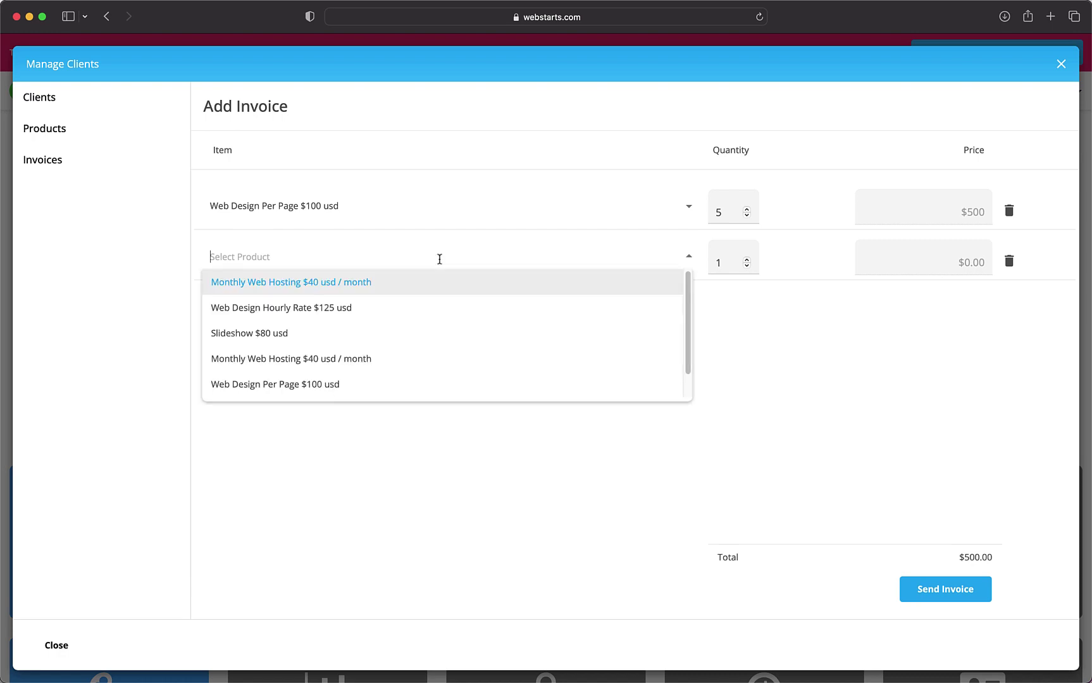
{"action": "left_click", "coordinate": [409, 292]}
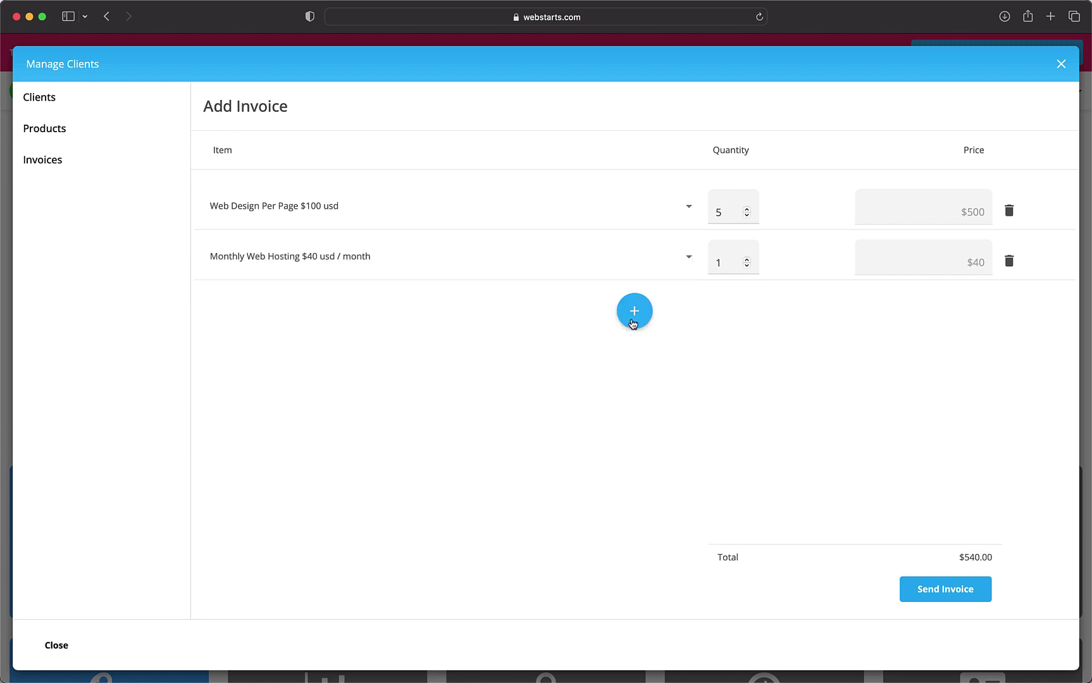
- Add Web Design Hourly Rate with quantity 3 and send the $915 invoice
{"action": "left_click", "coordinate": [634, 313]}
{"action": "left_click", "coordinate": [403, 310]}
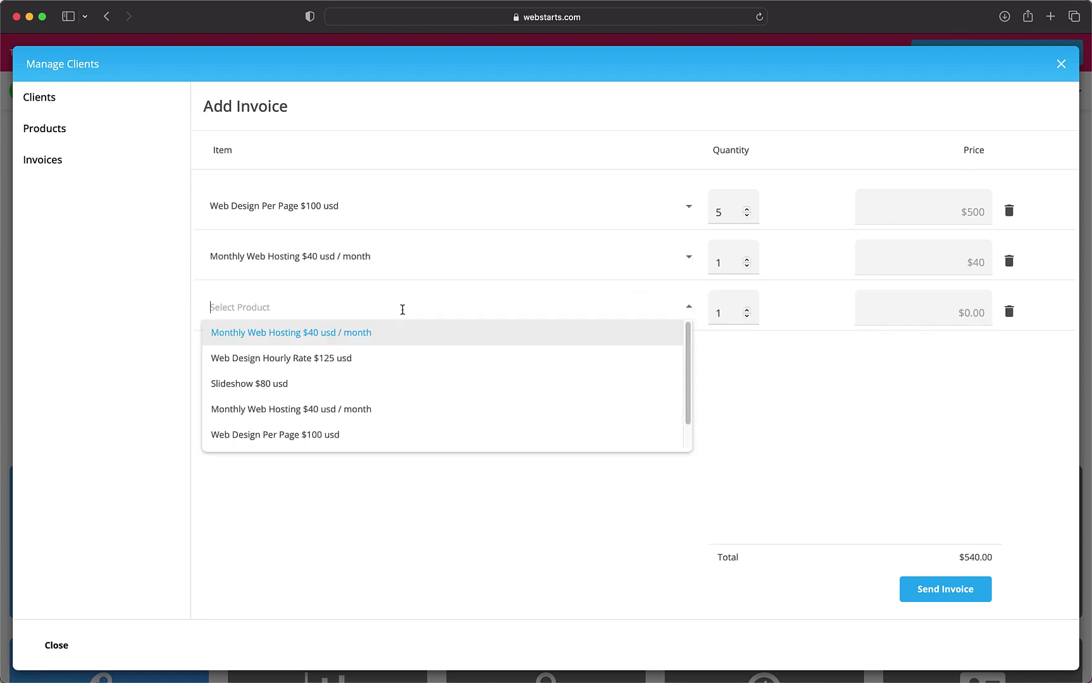
{"action": "left_click", "coordinate": [398, 359]}
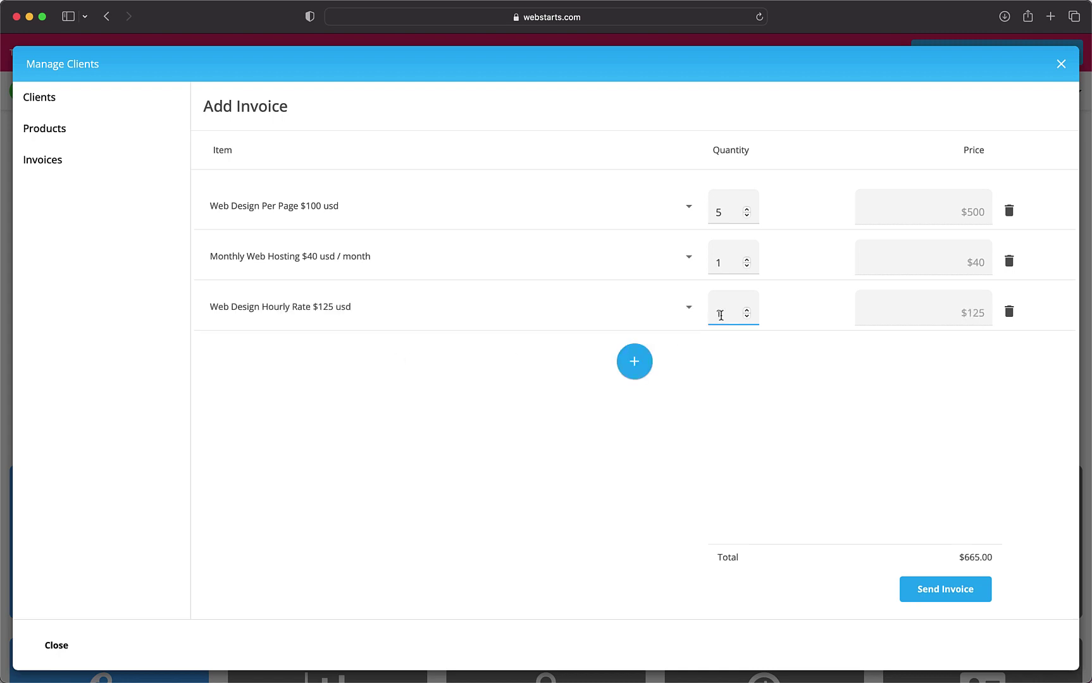
{"action": "left_click", "coordinate": [725, 344]}
{"action": "left_click", "coordinate": [953, 591]}
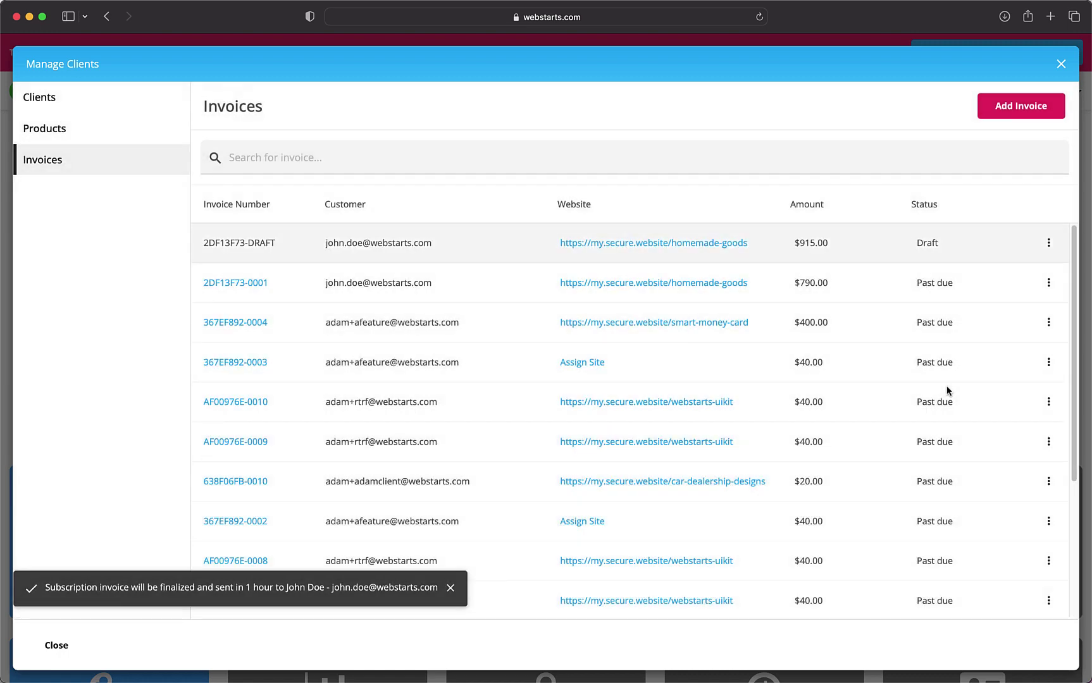
- Close client management and switch on the shield watermark for the nft-marketing site
{"action": "key", "text": "Escape"}
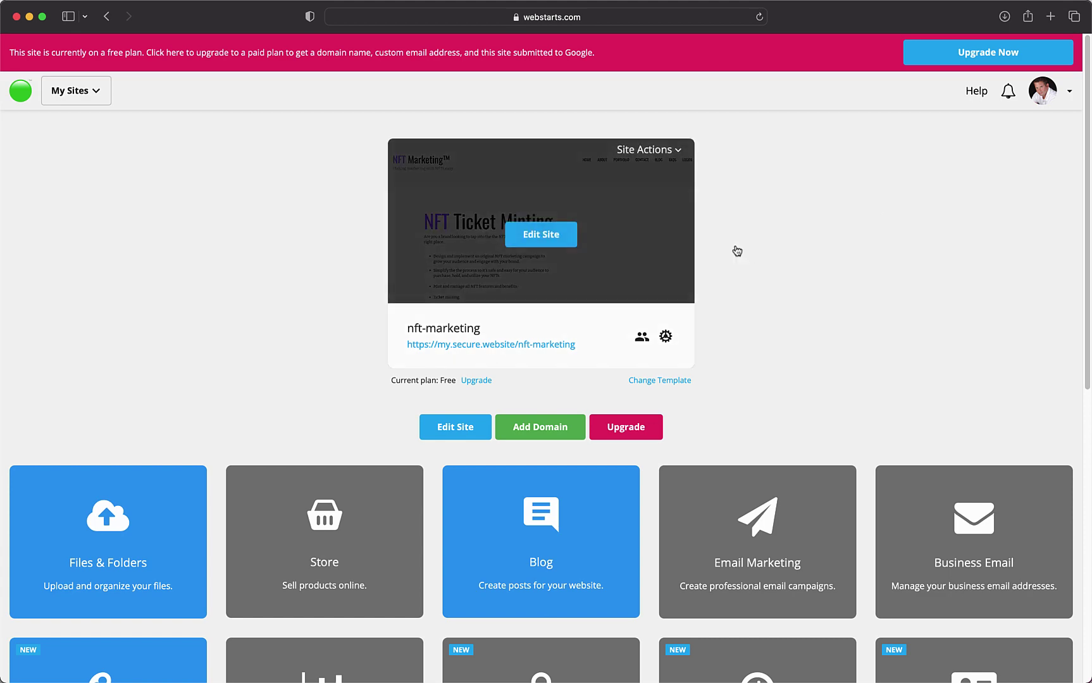
{"action": "left_click", "coordinate": [648, 247]}
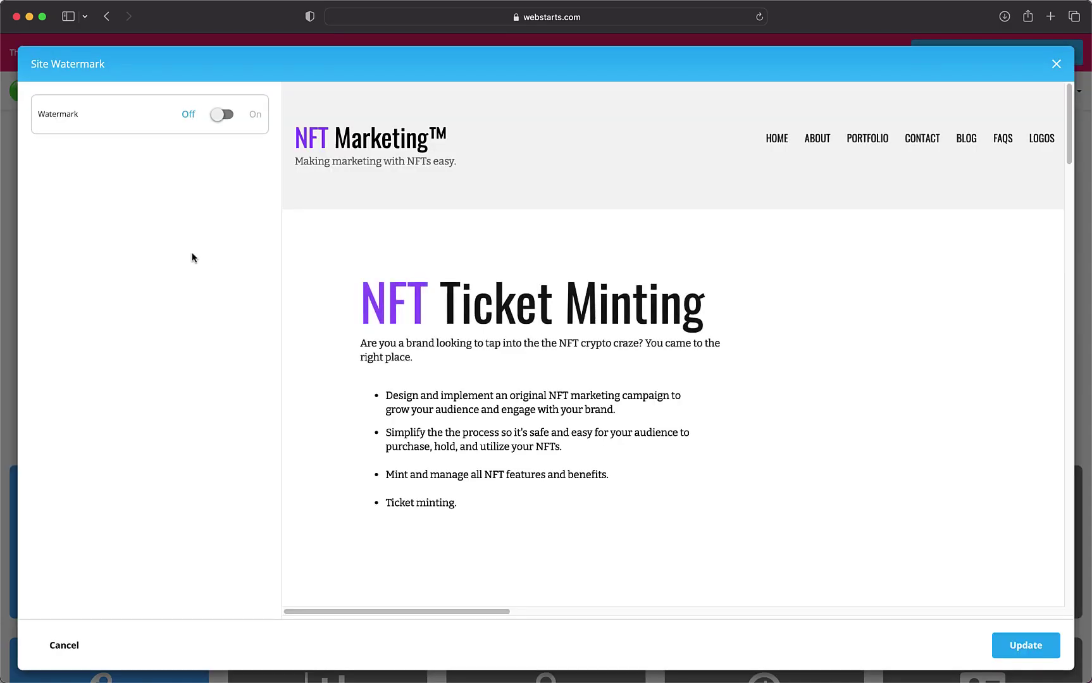
{"action": "left_click", "coordinate": [231, 118]}
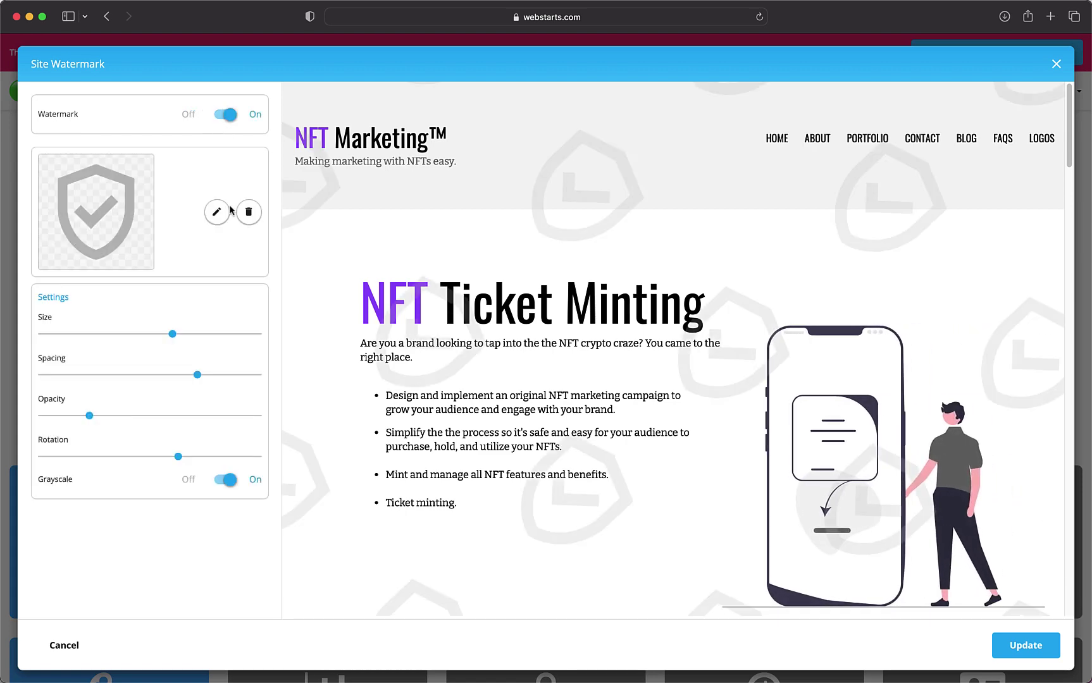
{"action": "left_click", "coordinate": [1019, 649]}
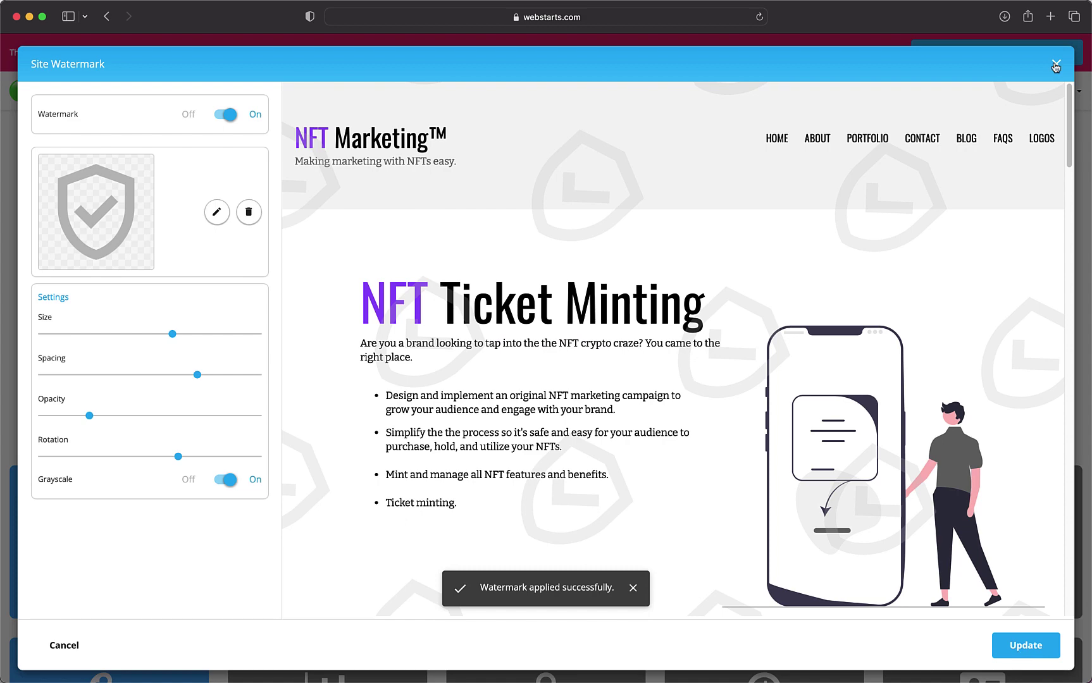
{"action": "left_click", "coordinate": [1056, 64]}
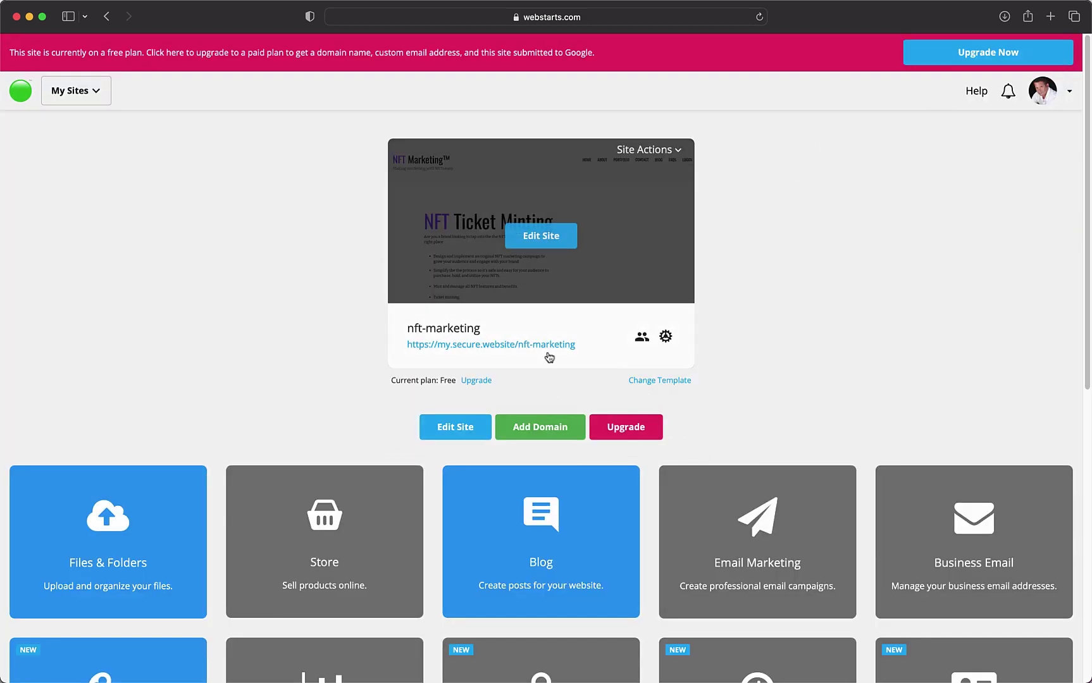